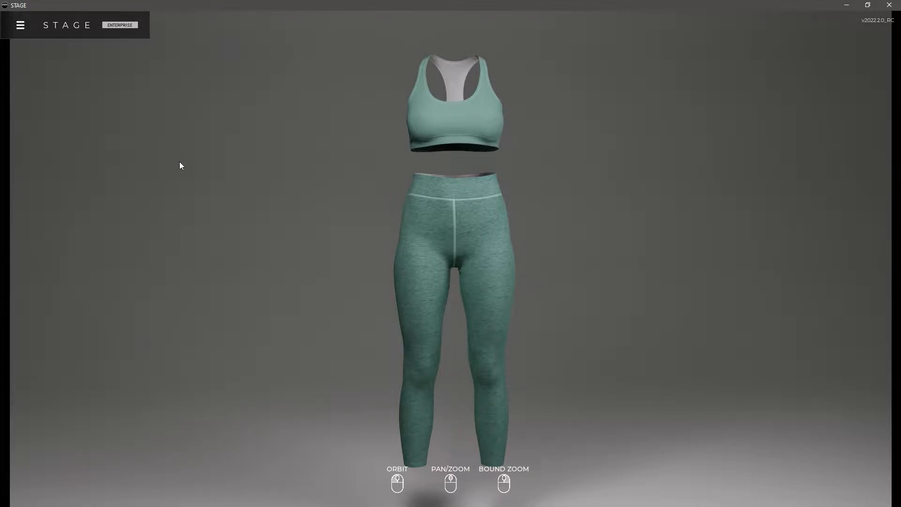
Examine the green sports bra and leggings from the front and side, including a closer look at the waist and upper legs
mouse_move(359, 288)
mouse_down()
mouse_move(526, 278)
mouse_move(338, 270)
mouse_move(364, 265)
mouse_move(357, 263)
mouse_move(291, 280)
mouse_move(351, 299)
mouse_up()
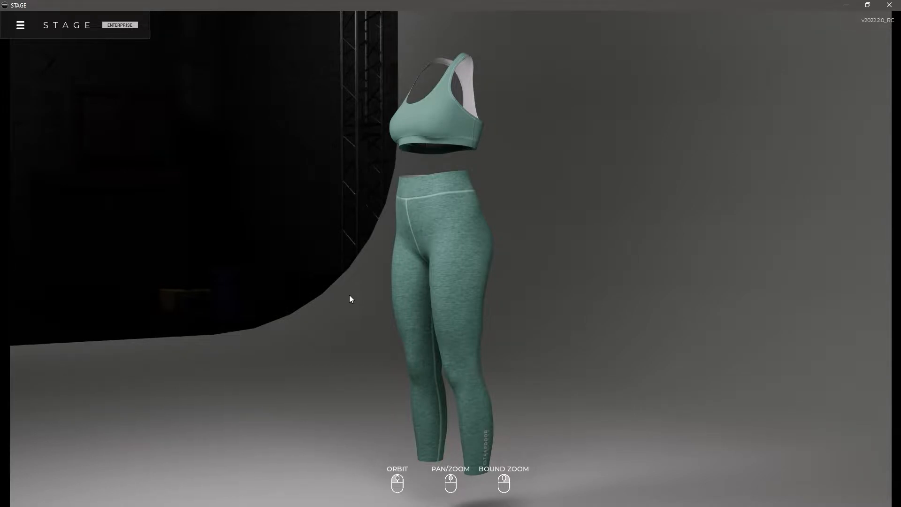
drag(380, 298, 329, 303)
scroll(422, 293, up, 6)
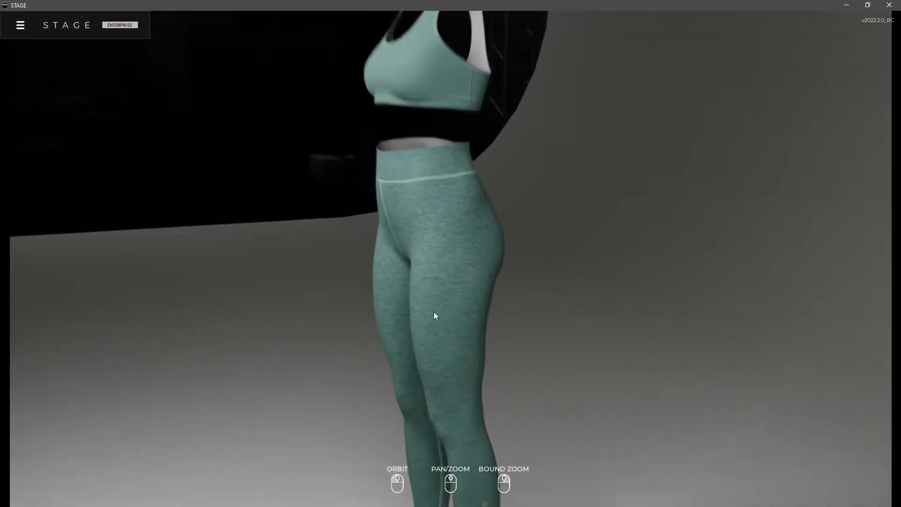
drag(416, 324, 622, 301)
scroll(623, 306, down, 5)
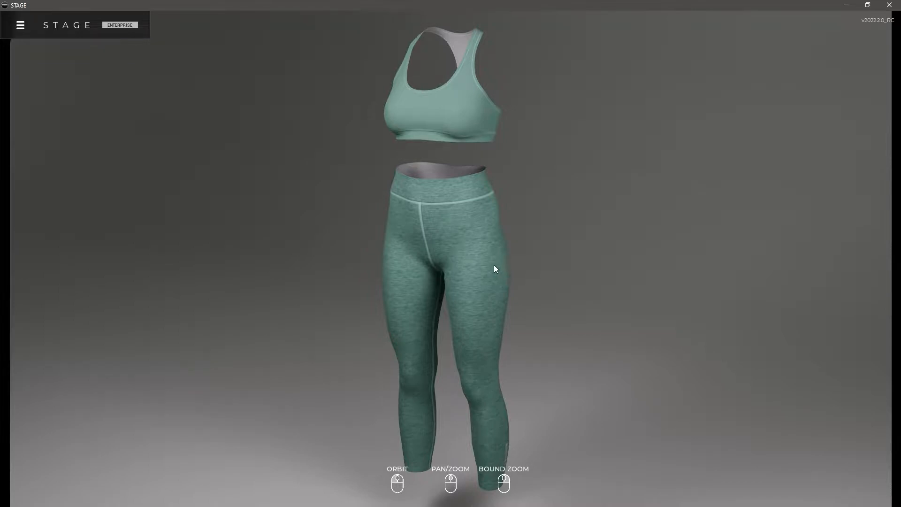
drag(475, 284, 407, 338)
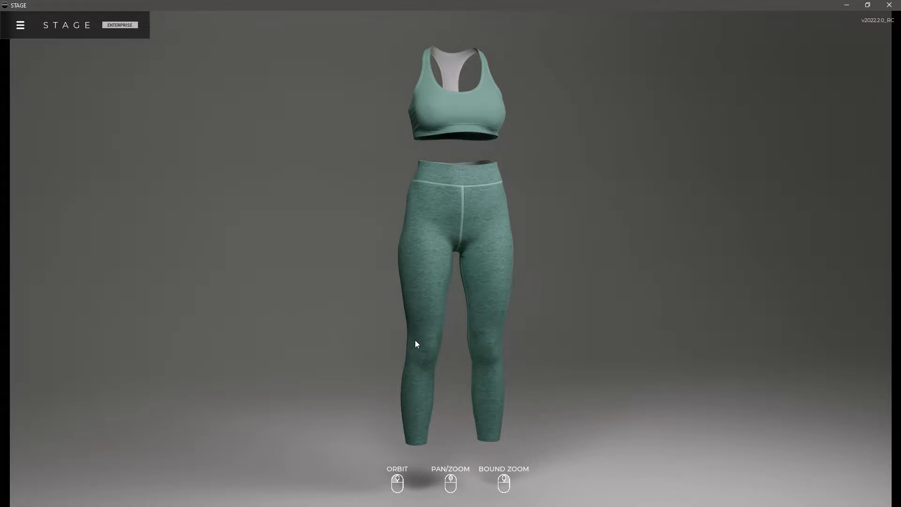
drag(496, 254, 510, 282)
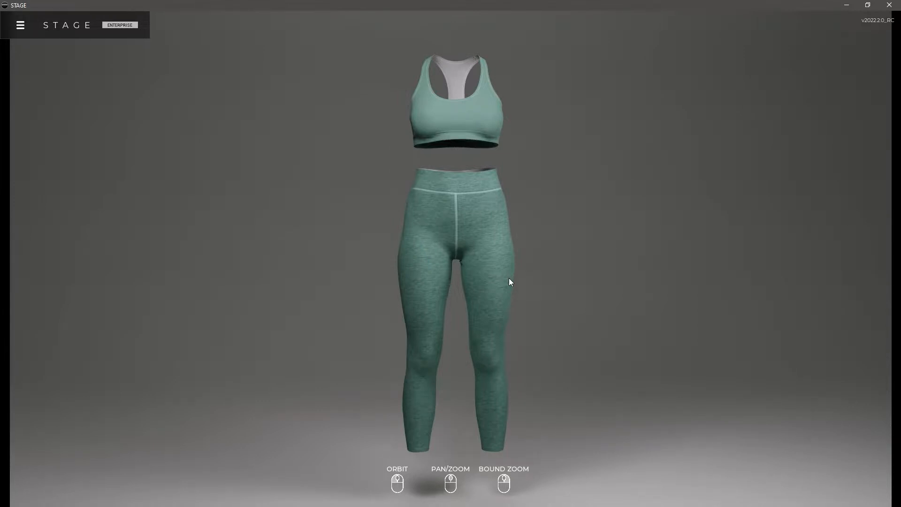
mouse_move(420, 272)
mouse_down()
mouse_move(519, 281)
mouse_move(392, 292)
mouse_move(423, 280)
mouse_up()
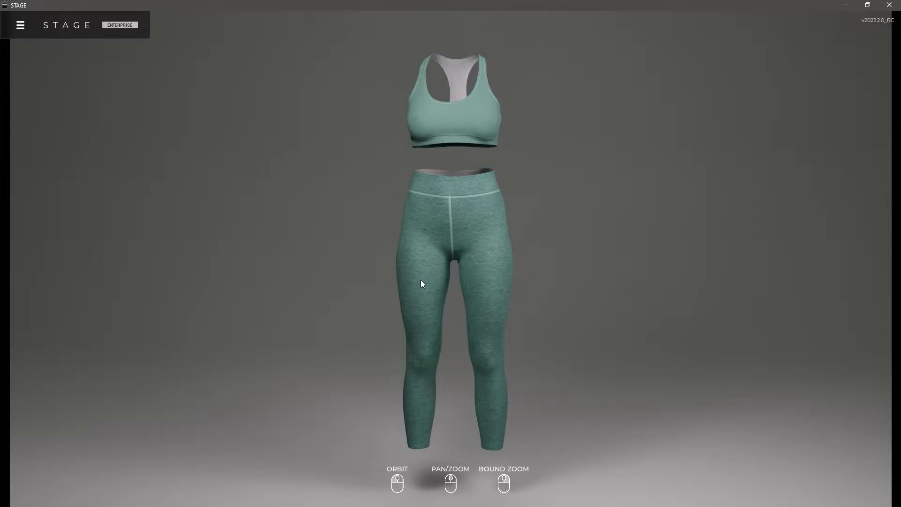
drag(415, 294, 642, 277)
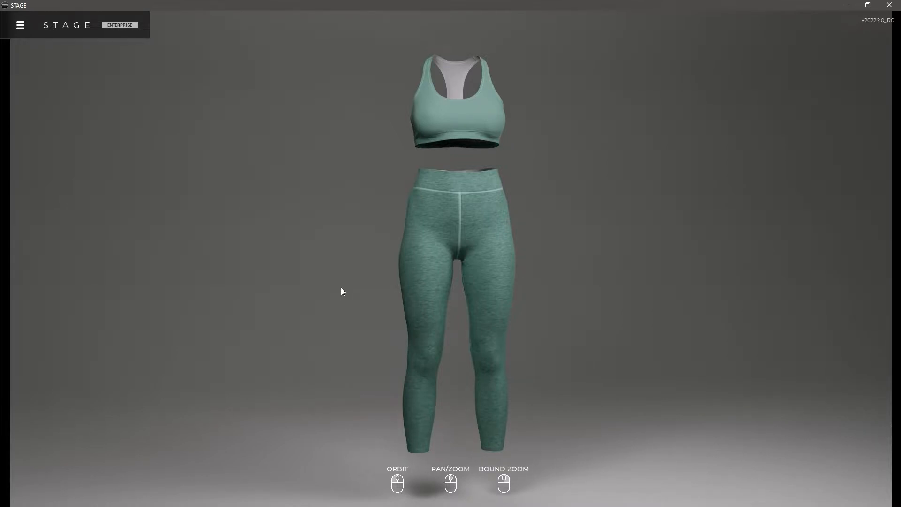
mouse_move(489, 302)
mouse_down()
mouse_move(406, 298)
mouse_move(472, 292)
mouse_move(487, 301)
mouse_up()
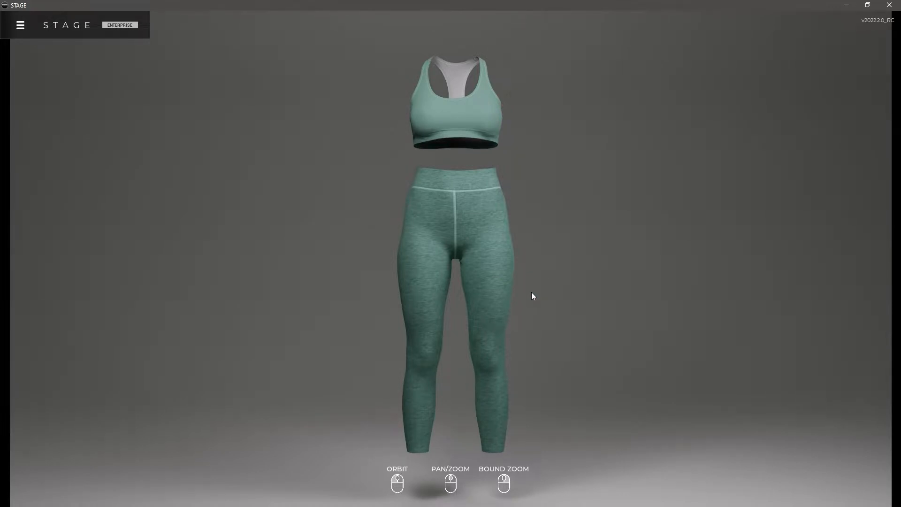
drag(477, 294, 500, 298)
Apply the LegBottom view preset to frame the lower leg logo, and close the preset editor
click(117, 488)
scroll(176, 423, down, 1)
click(148, 467)
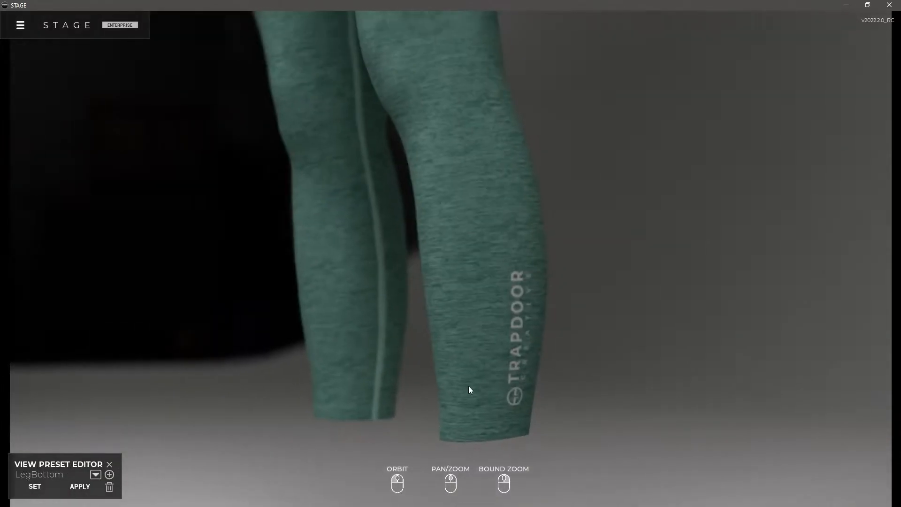
click(108, 463)
Open the MyCoolHeroShot animation for editing, preview its playback, and stop it
click(20, 26)
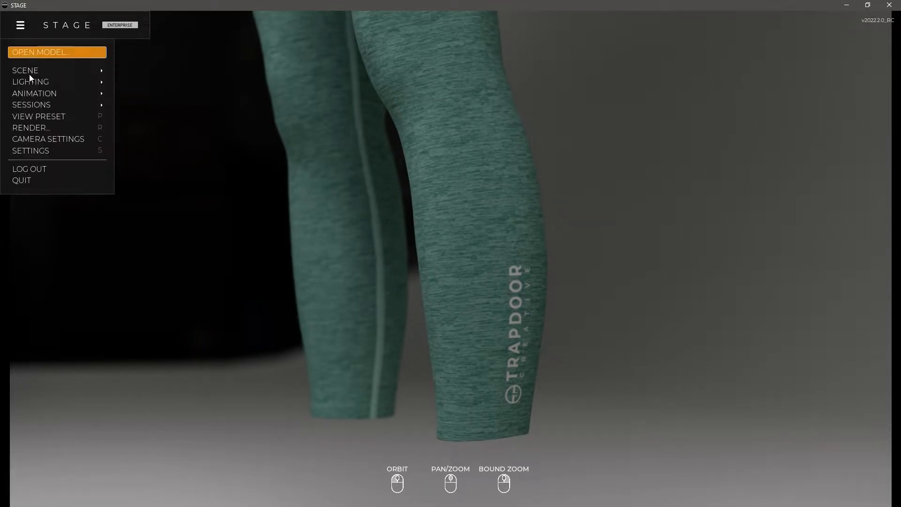
mouse_move(52, 90)
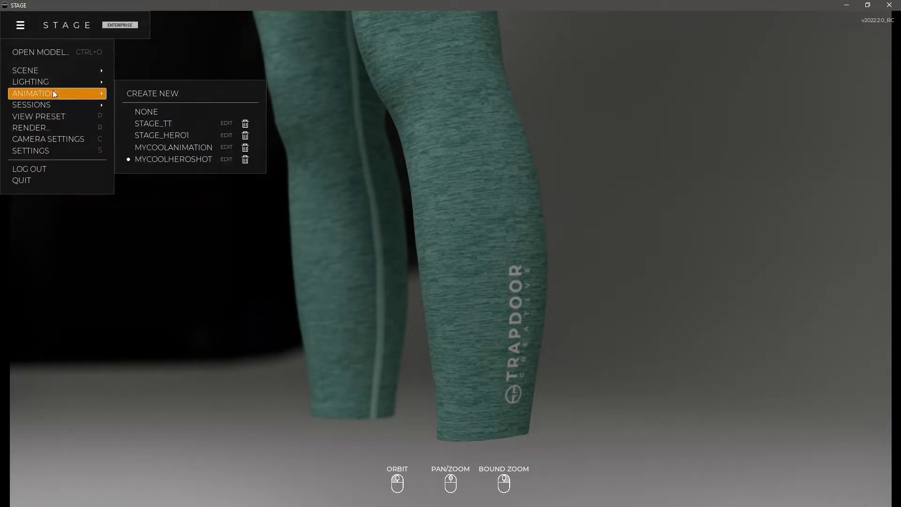
click(227, 159)
click(103, 475)
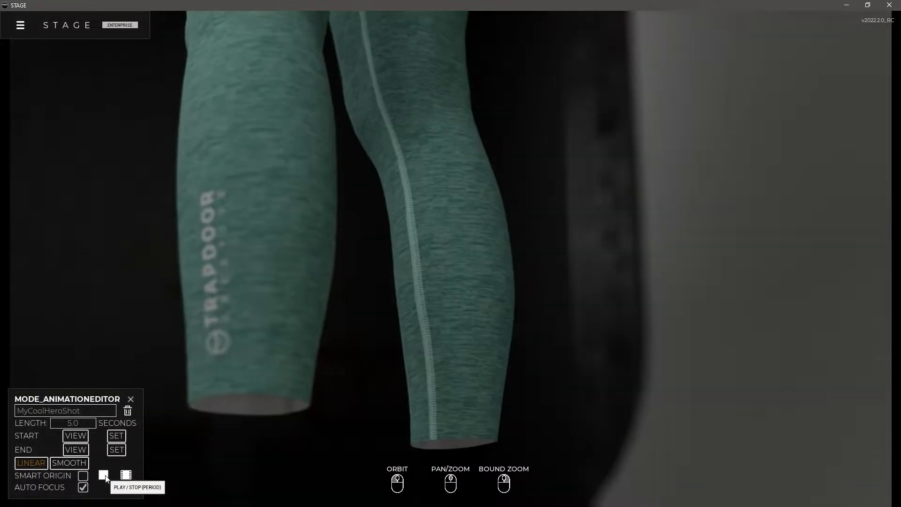
click(103, 476)
Open the MyCoolAnimation animation for editing, preview its playback, and close the animation editor
click(20, 26)
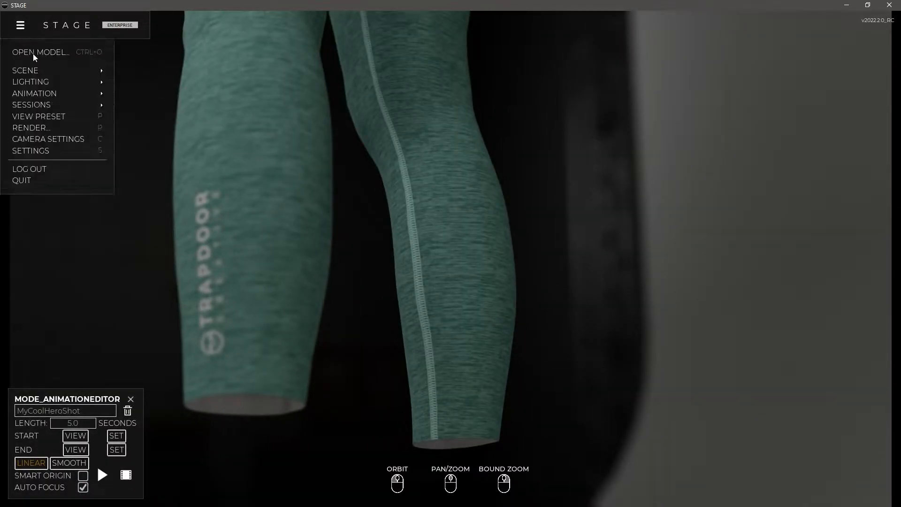
mouse_move(33, 93)
click(193, 148)
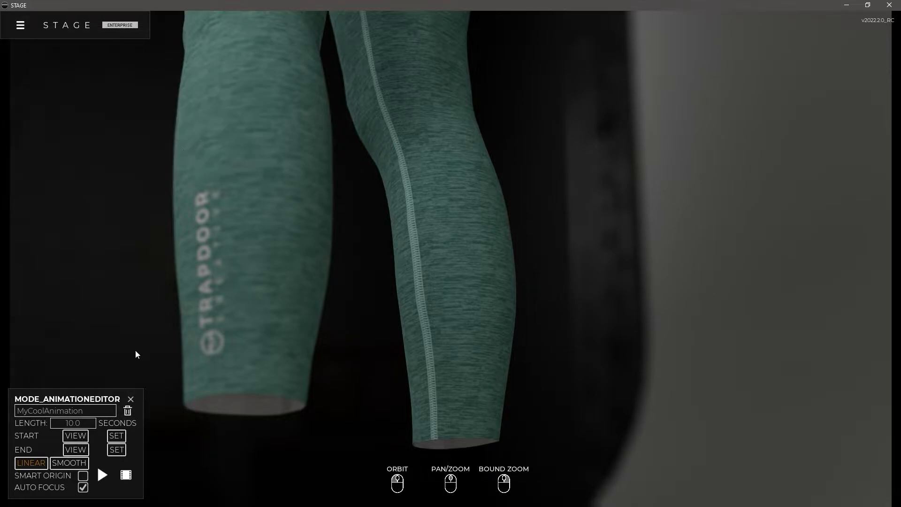
click(103, 475)
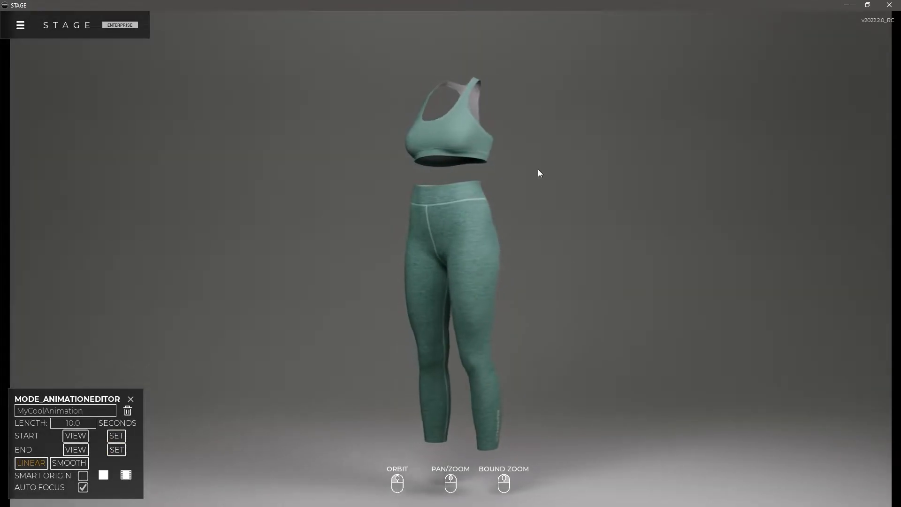
click(104, 475)
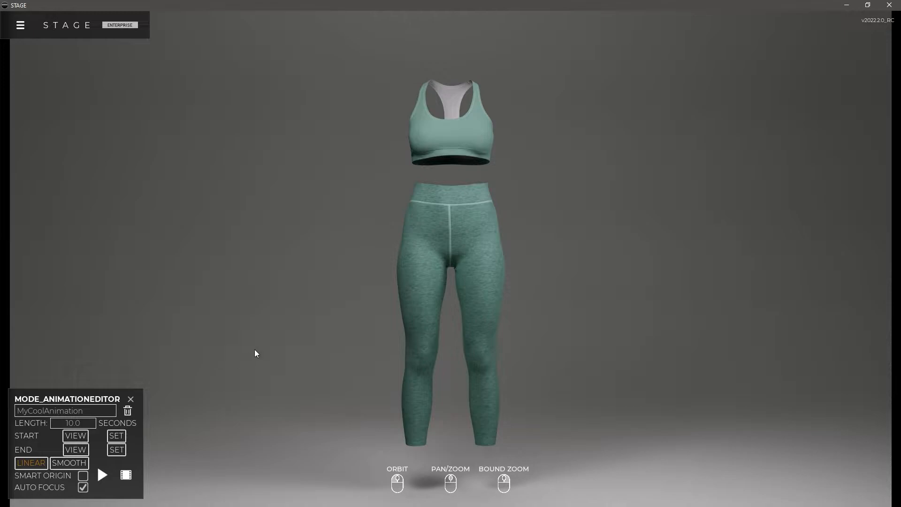
drag(483, 257, 435, 307)
click(131, 399)
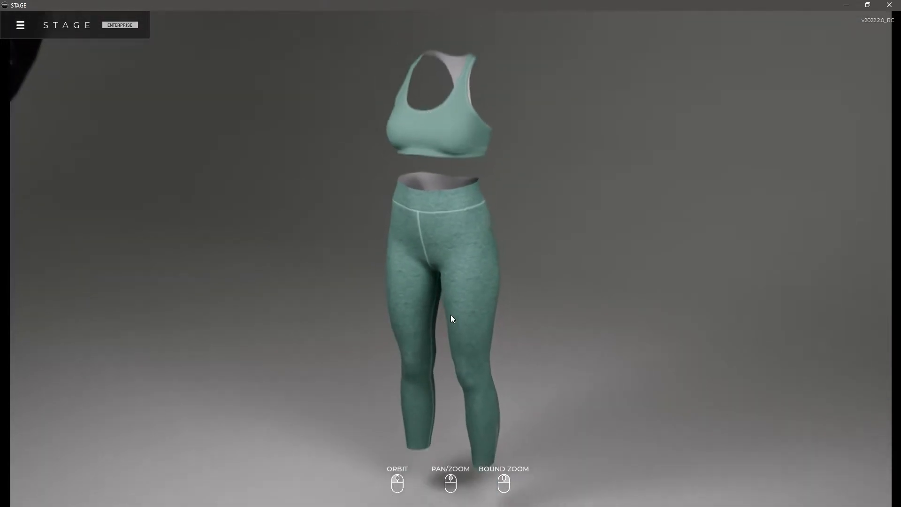
Switch to the dark scene with the blue backdrop and floor spotlights, and apply the blue and warm two-tone lighting setup
click(20, 25)
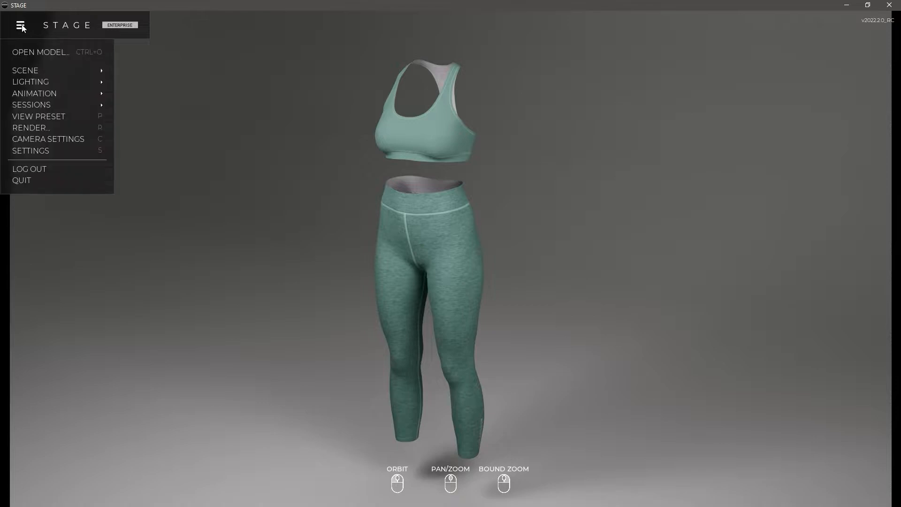
mouse_move(26, 69)
click(155, 139)
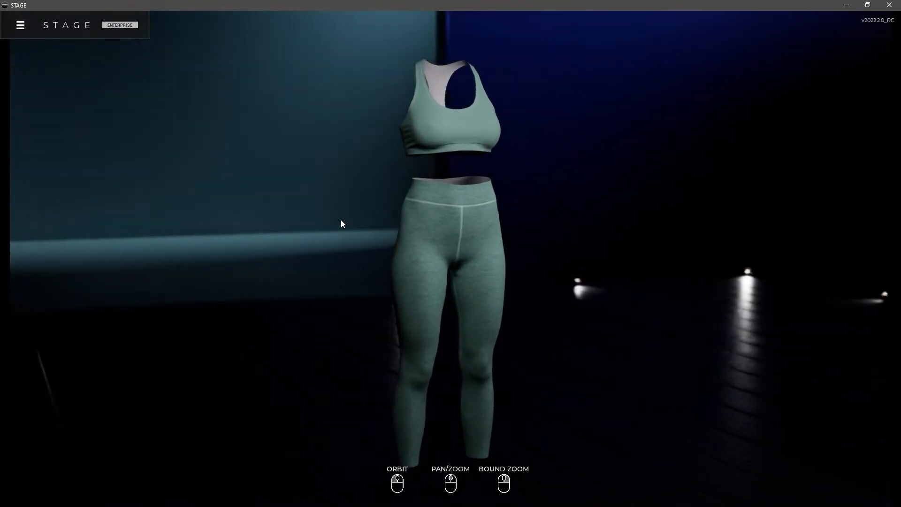
click(21, 27)
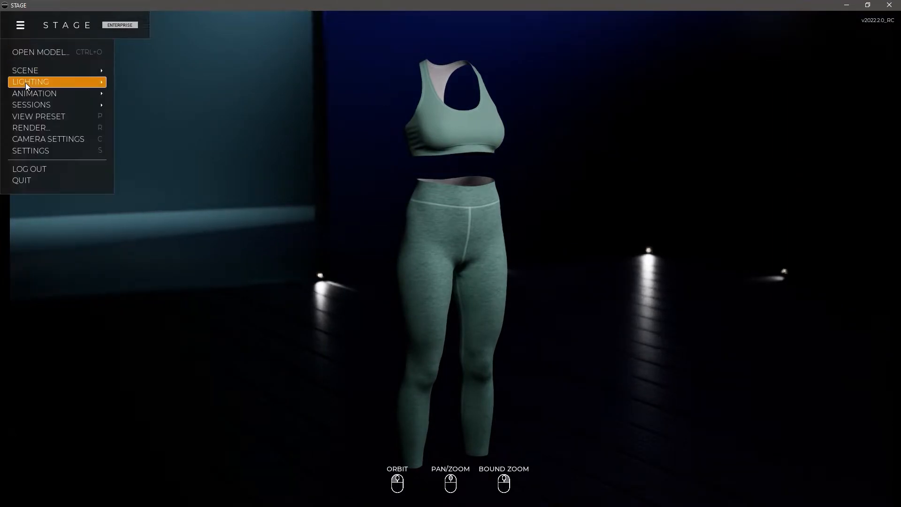
mouse_move(26, 82)
click(155, 136)
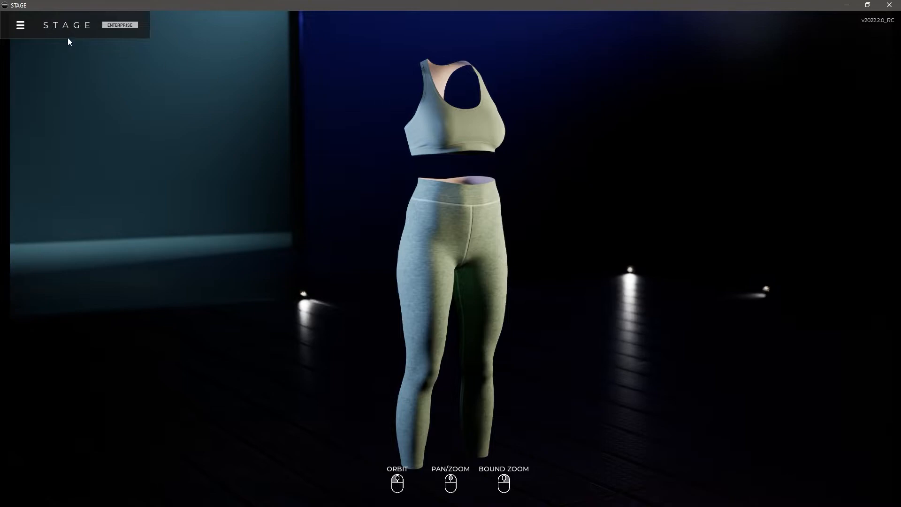
Render a local 1920 x 1080 still to the Desktop Renders folder as Stagedemo_{view_preset}_{output_width}x{output_height}.png
click(20, 26)
click(35, 128)
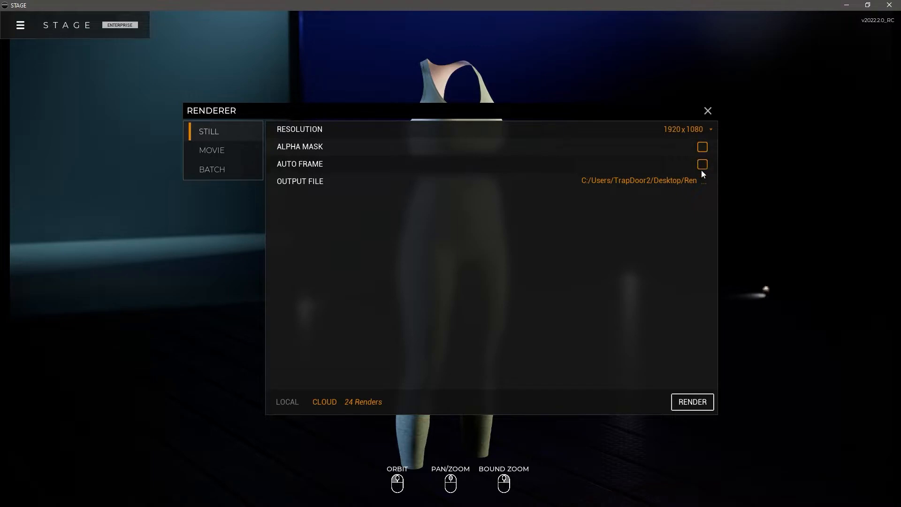
click(704, 183)
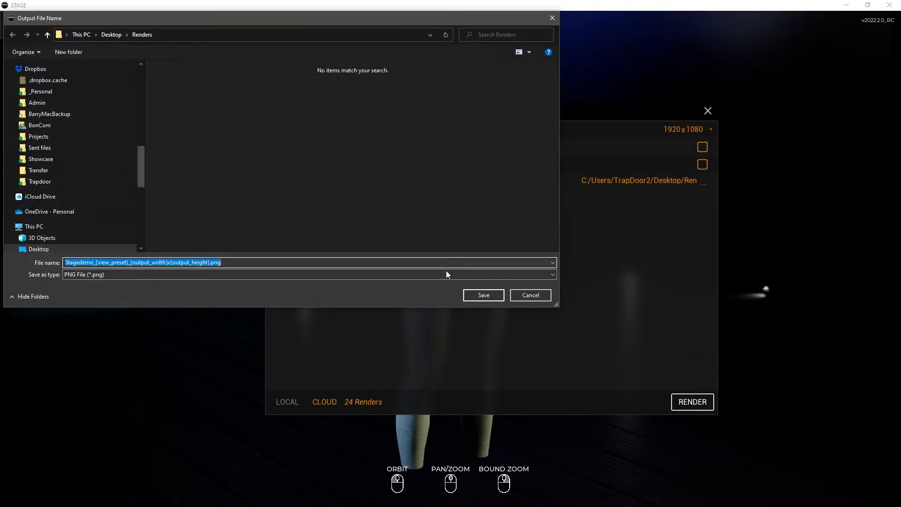
click(484, 295)
click(300, 402)
click(694, 401)
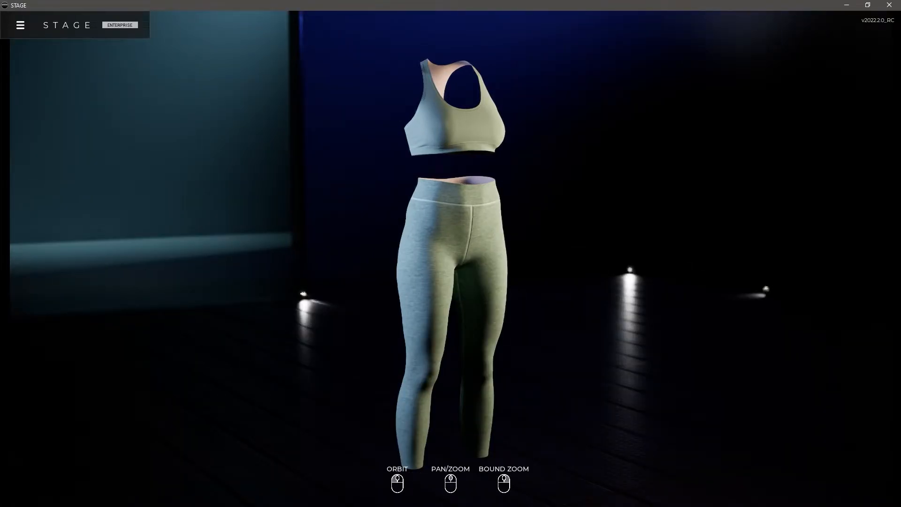
Frame the leggings' waist in a low-angle close-up against the blue backdrop and render it as a local 1920 x 1080 still
drag(522, 284, 377, 246)
scroll(461, 295, up, 5)
scroll(479, 330, down, 3)
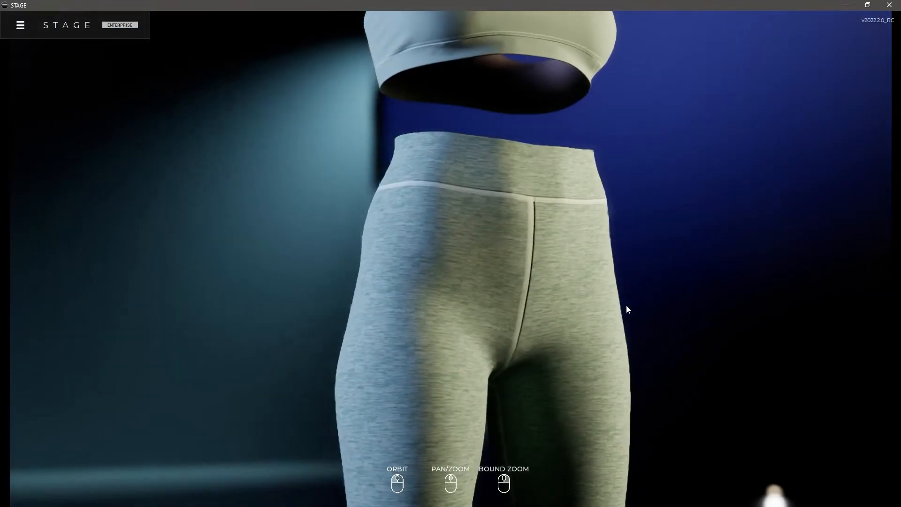
scroll(551, 294, up, 4)
scroll(549, 319, down, 2)
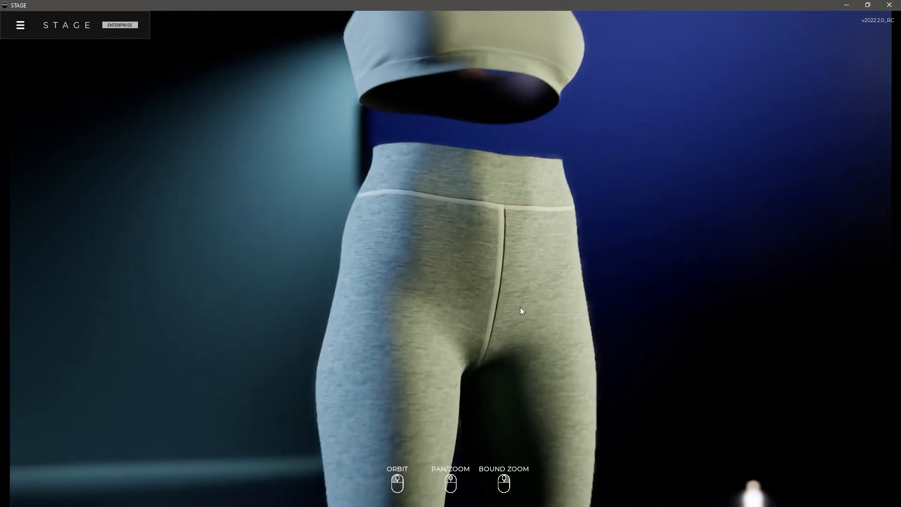
drag(533, 302, 333, 206)
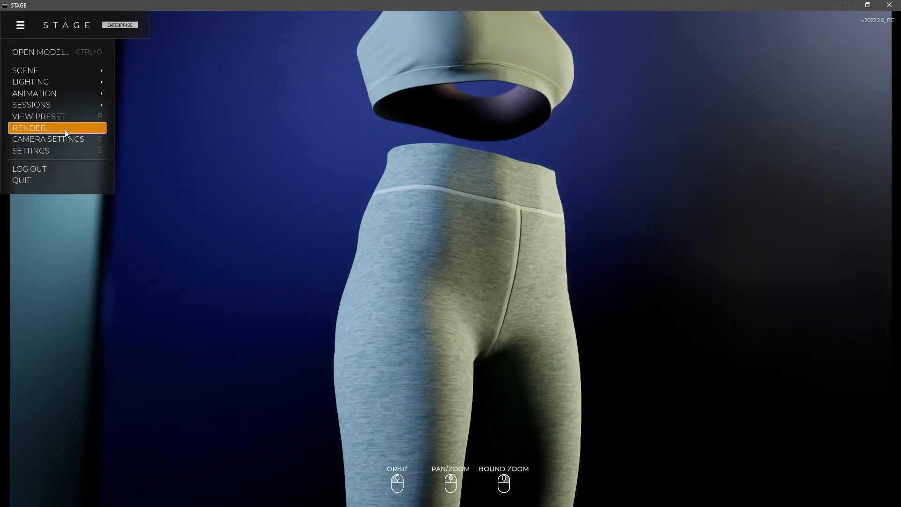
click(54, 129)
click(695, 399)
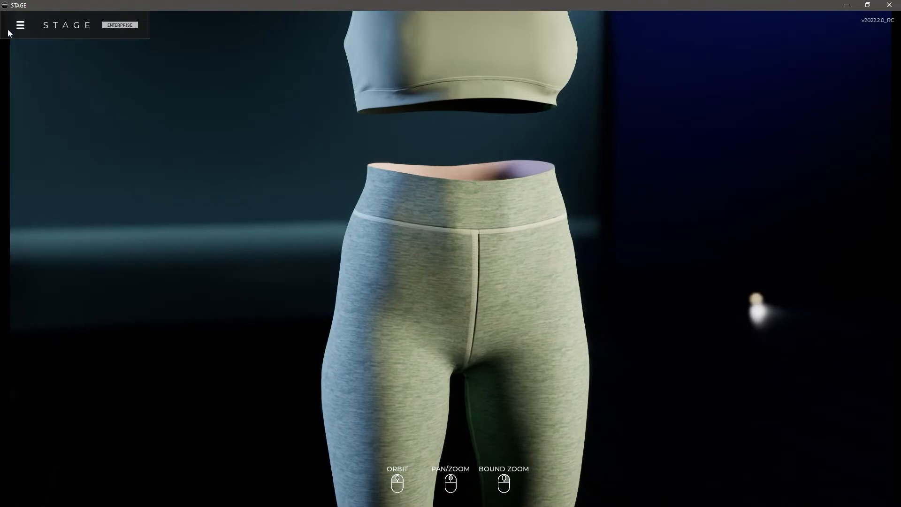
Render the low-angle waist view as a local 1920 x 1080 still with Alpha Mask enabled, and review the images in the Renders folder
click(21, 25)
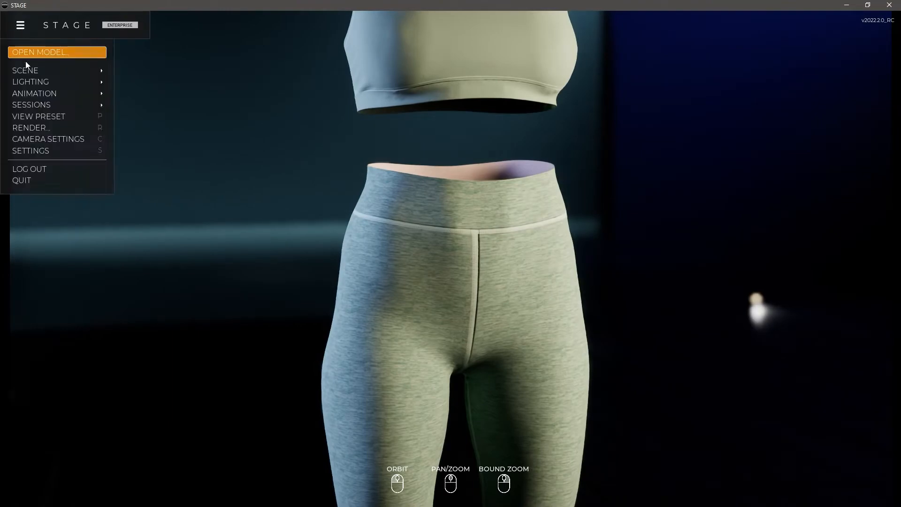
click(28, 75)
drag(451, 270, 485, 243)
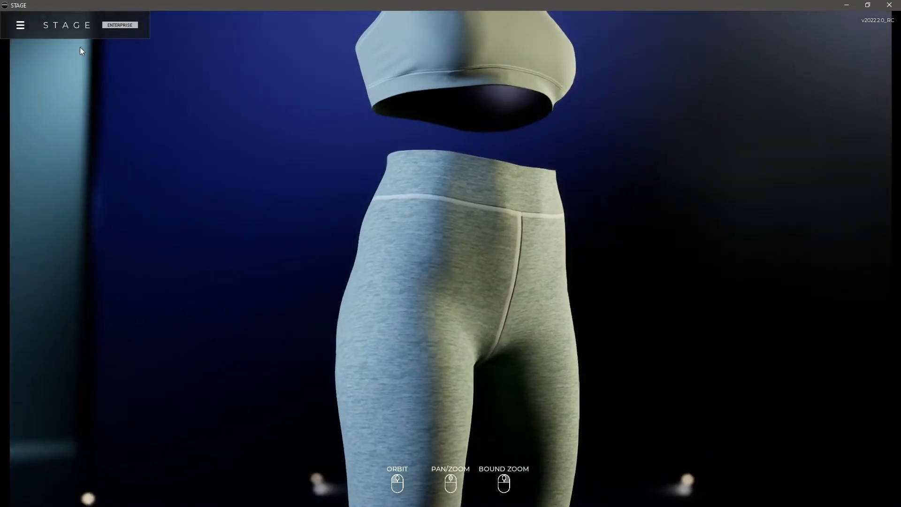
click(20, 25)
click(100, 129)
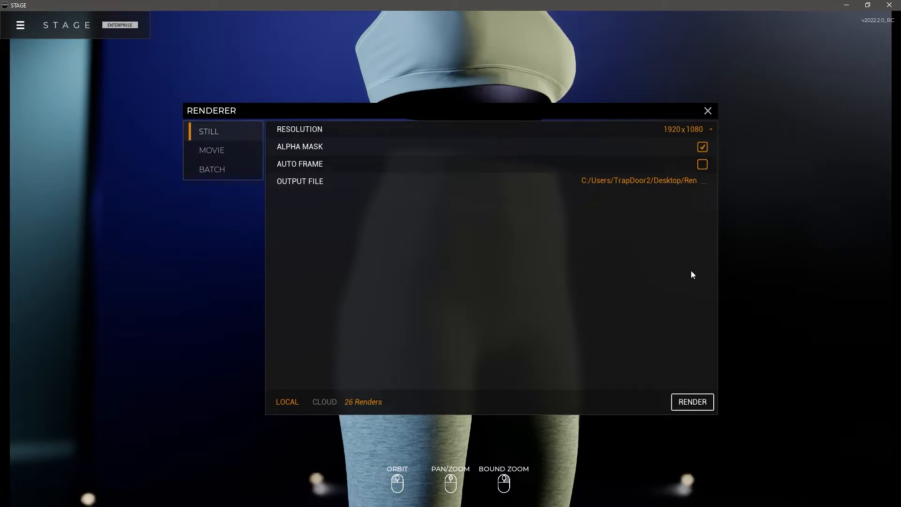
click(695, 401)
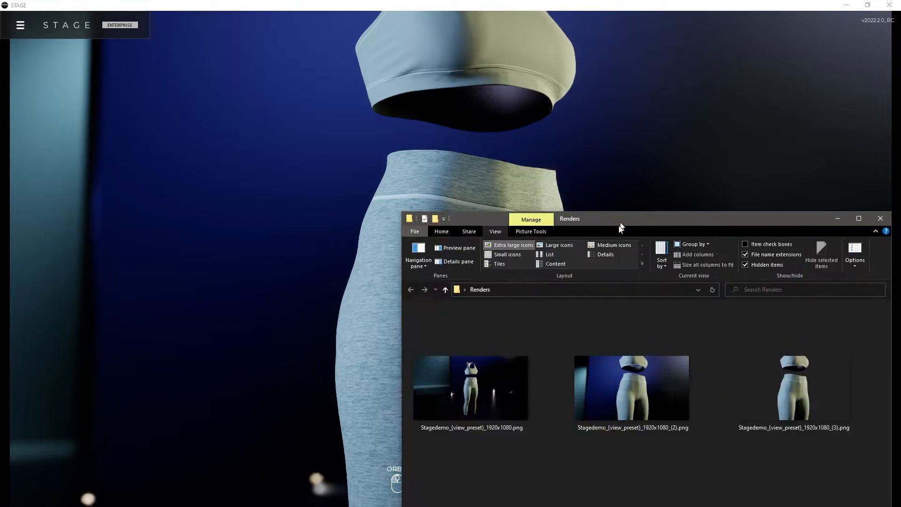
drag(629, 221, 477, 122)
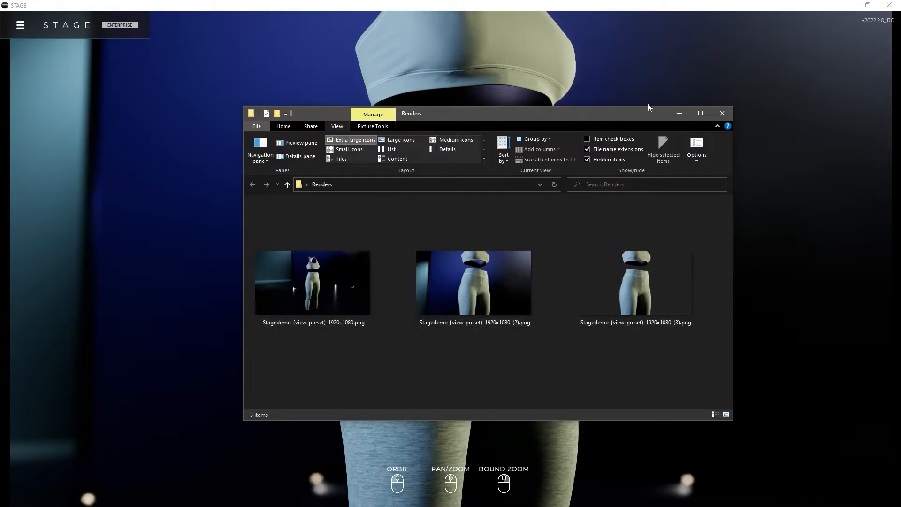
drag(647, 116, 886, 0)
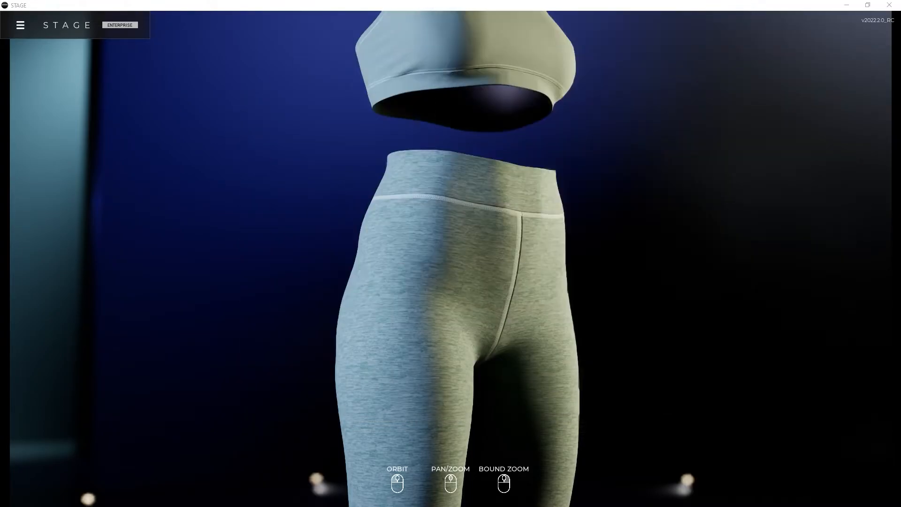
Render the current view as a local 1920 x 1080 still with Alpha Mask and Auto Frame enabled
click(20, 25)
click(33, 125)
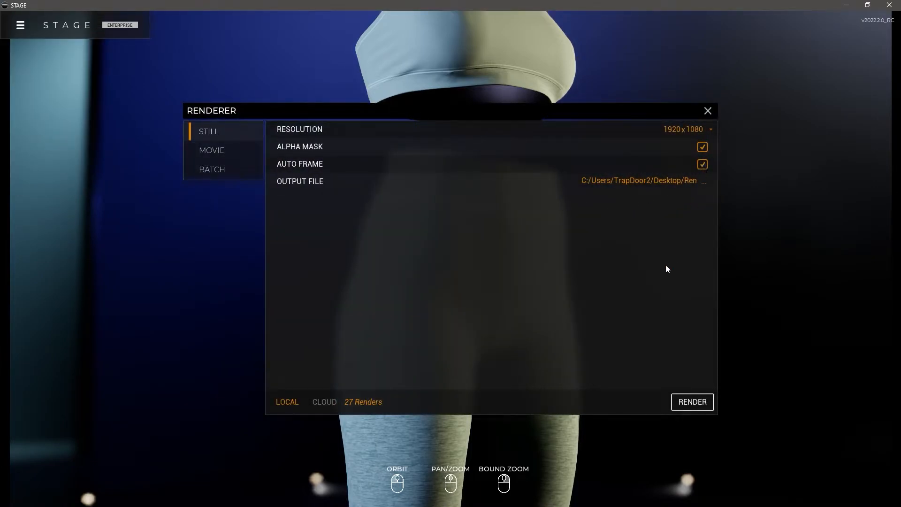
click(693, 402)
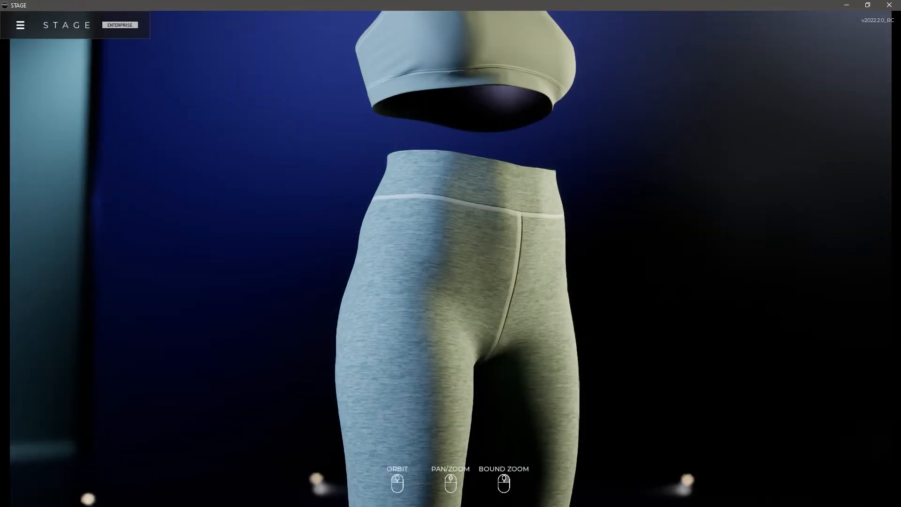
Inspect the auto-framed still Stagedemo_{view_preset}_1920x1080_(4).png in the Renders folder, and return to the Stage scene
drag(683, 2, 556, 103)
click(303, 357)
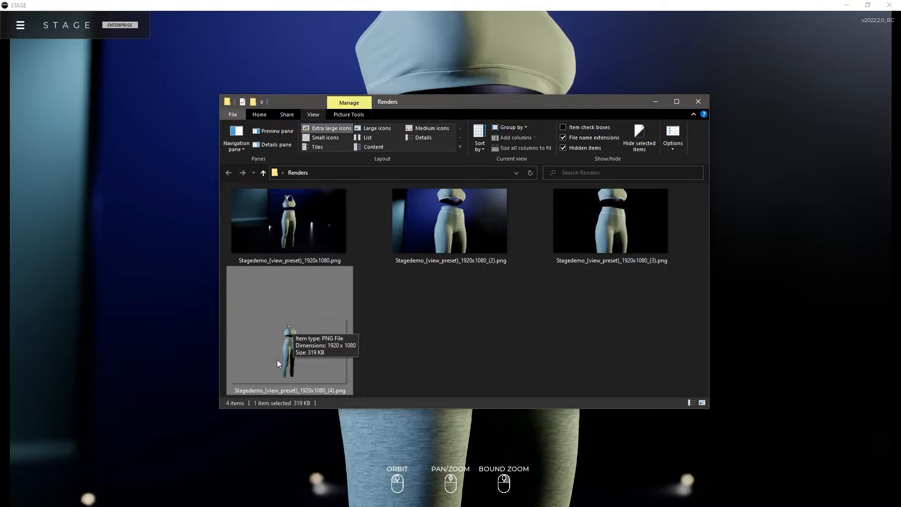
double_click(277, 359)
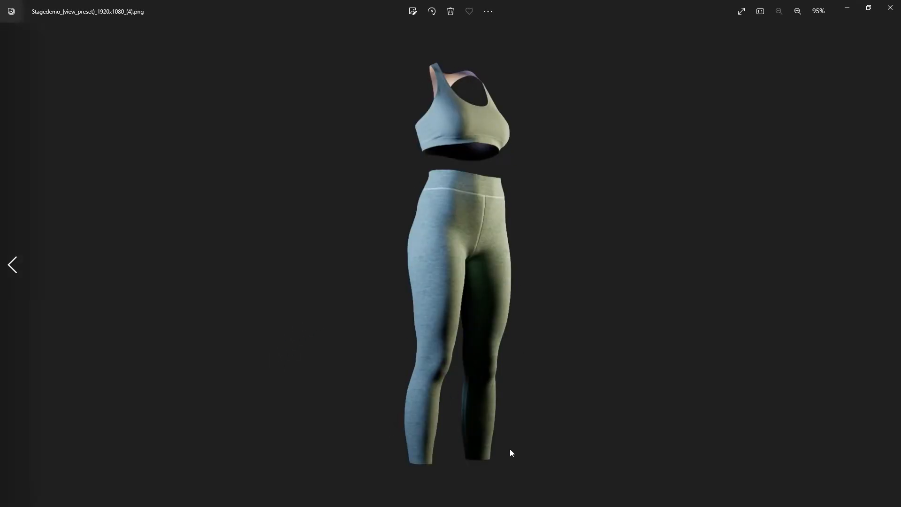
click(888, 9)
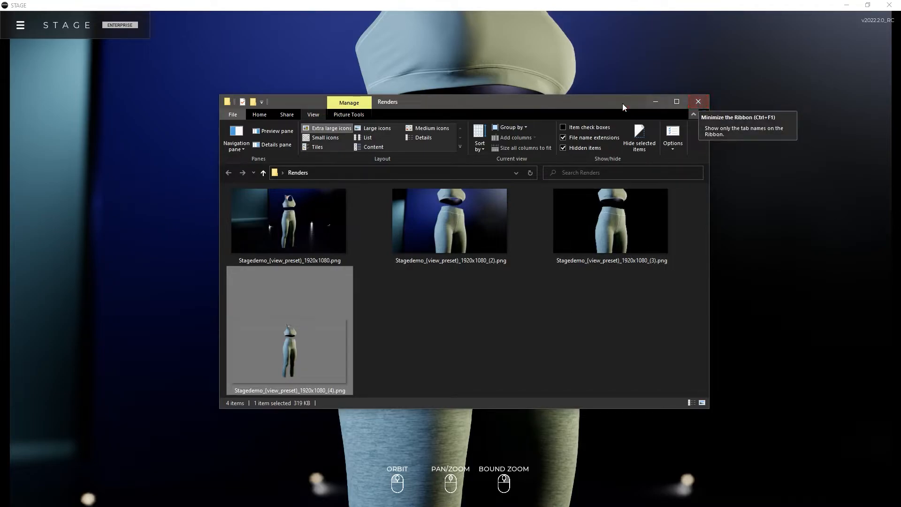
click(786, 1)
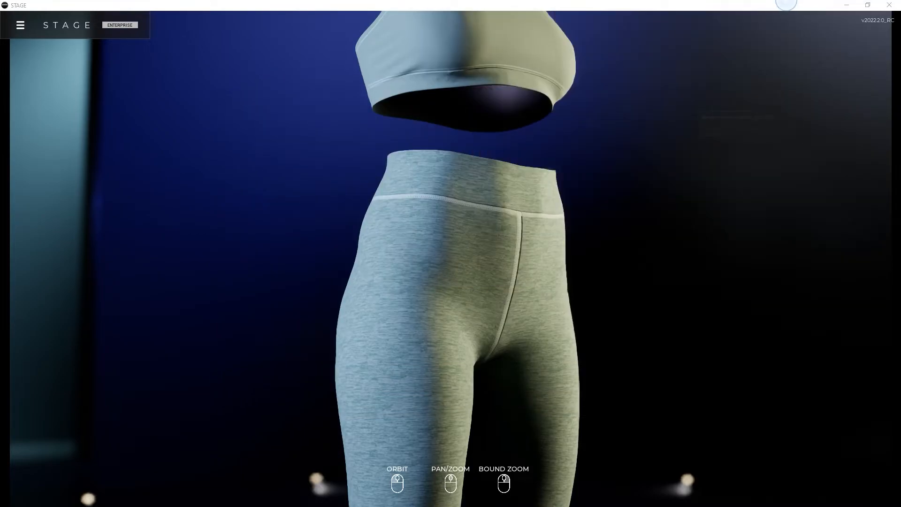
Open the MyCoolAnimation animation for editing and preview its playback
click(20, 24)
click(39, 92)
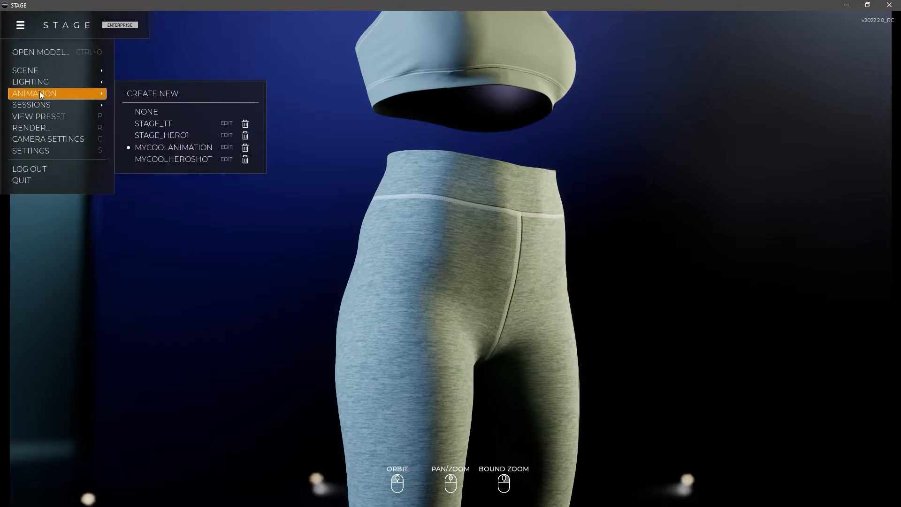
click(198, 147)
click(20, 25)
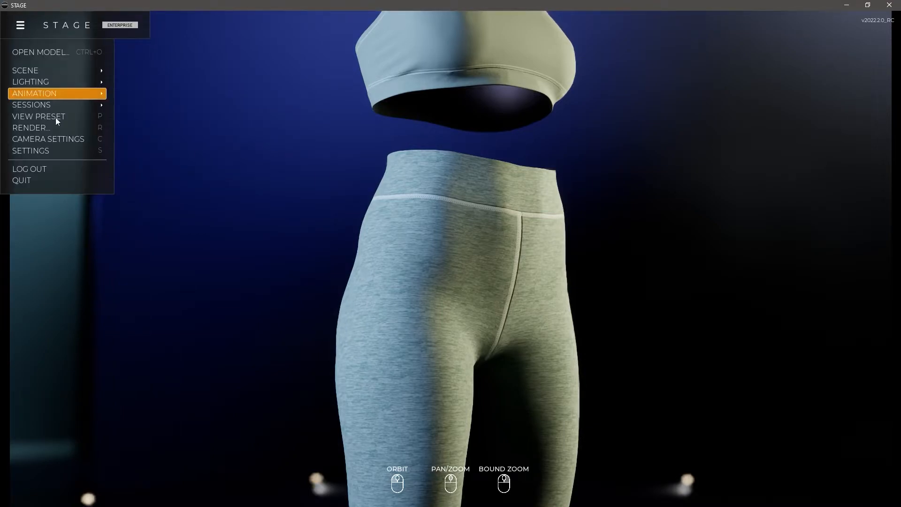
click(51, 94)
click(227, 148)
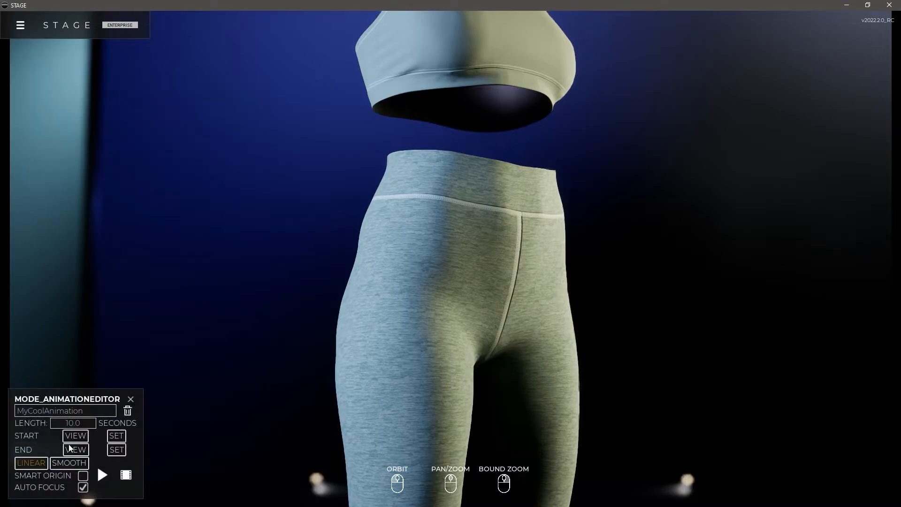
click(103, 476)
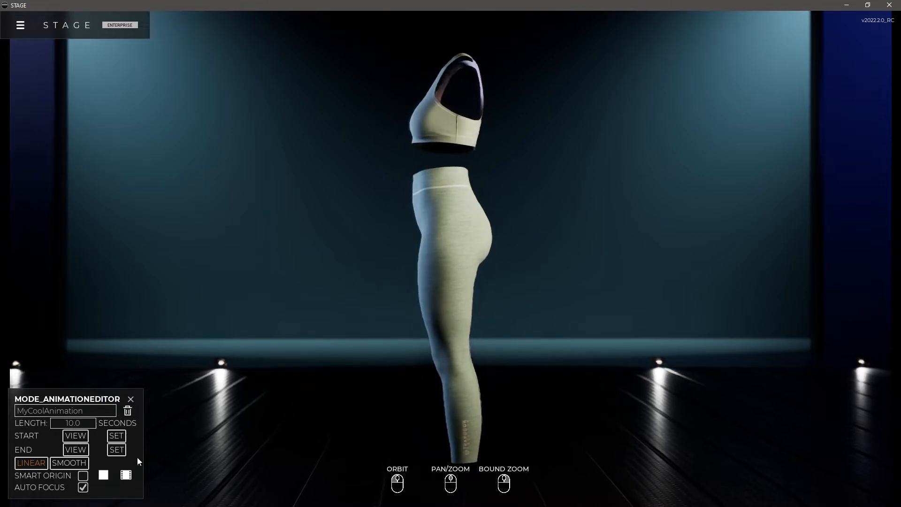
click(103, 475)
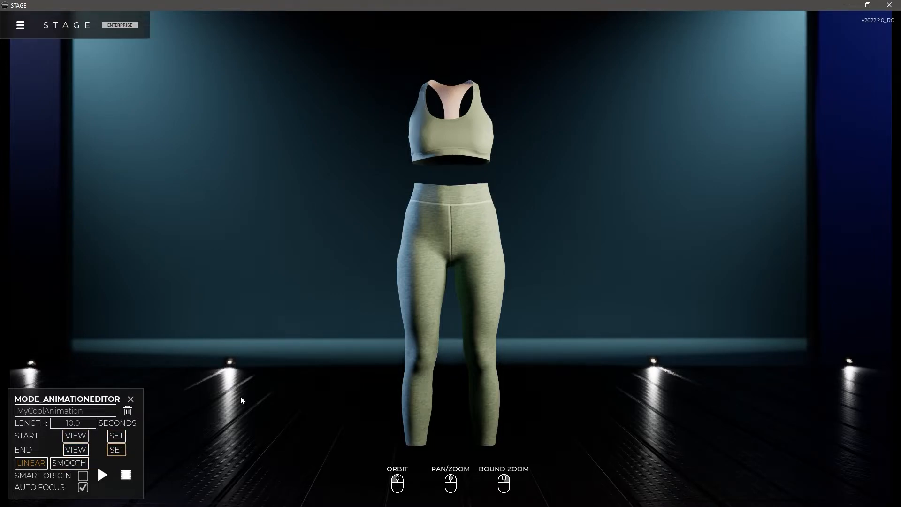
Set the model's yaw rotation to 360° for MyCoolAnimation and preview the animation
click(472, 227)
click(869, 403)
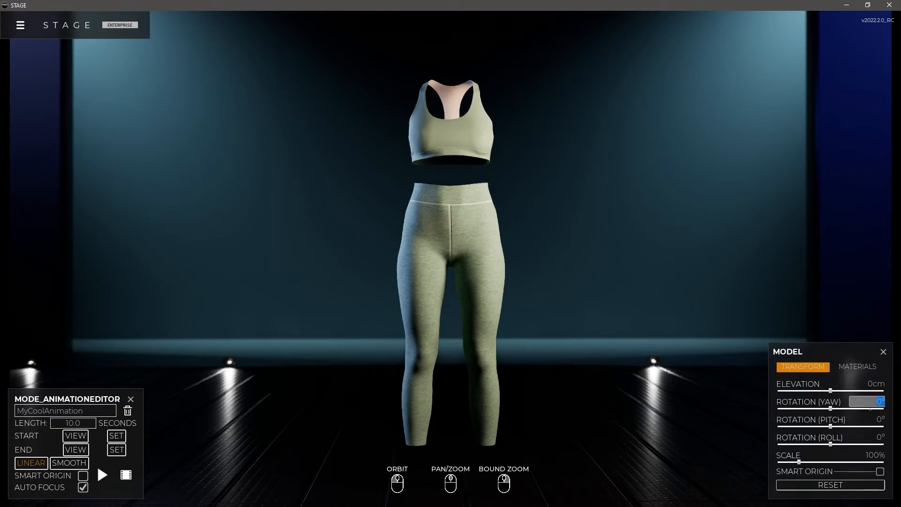
text(360)
key(Return)
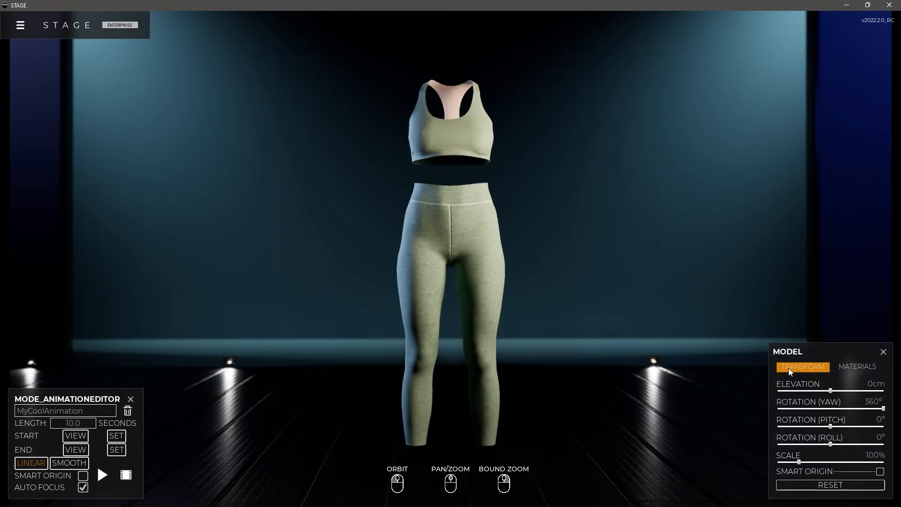
click(102, 475)
click(101, 475)
click(884, 351)
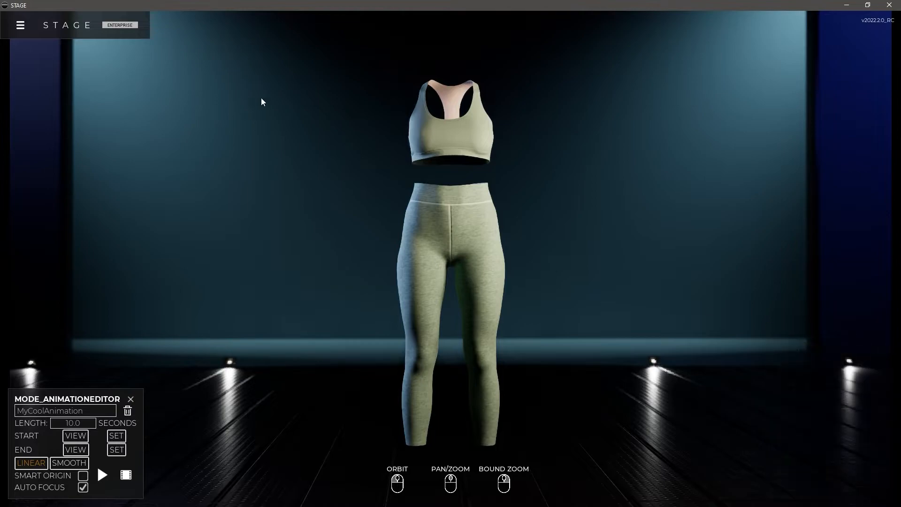
Apply the MyLights lighting setup to the scene
click(20, 27)
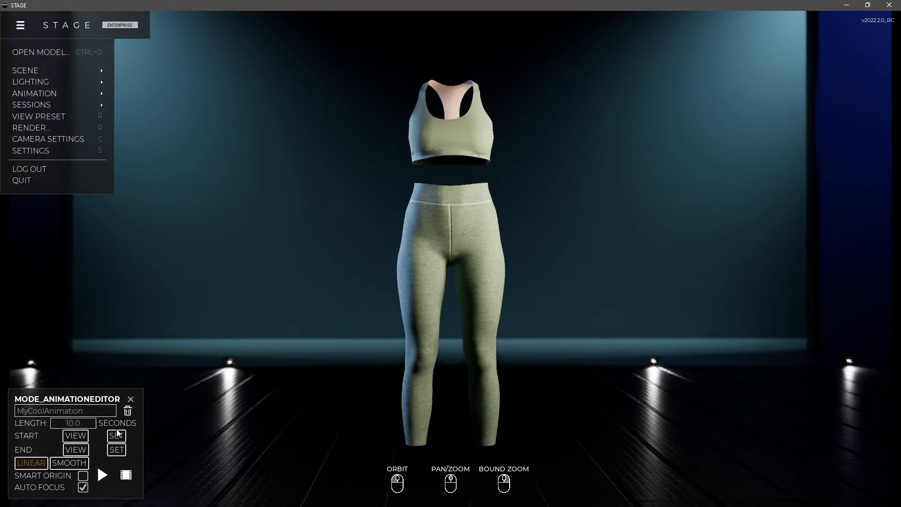
click(46, 82)
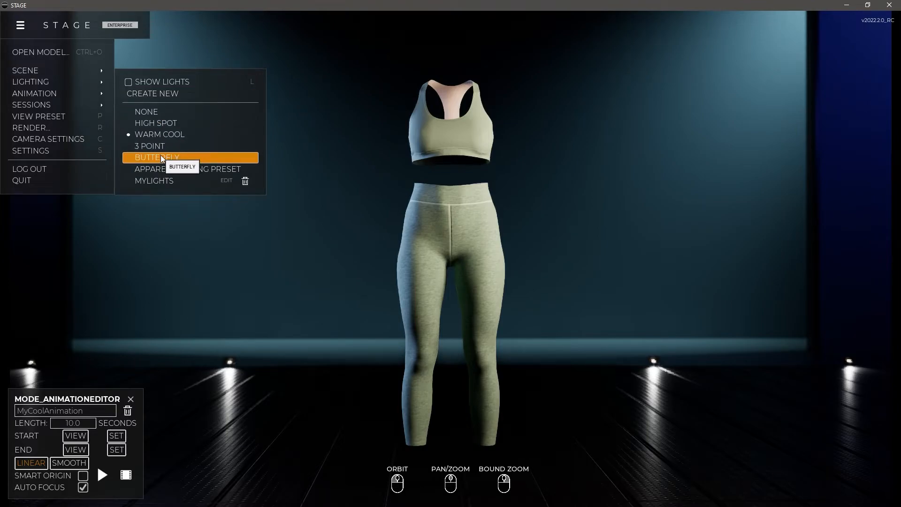
click(165, 181)
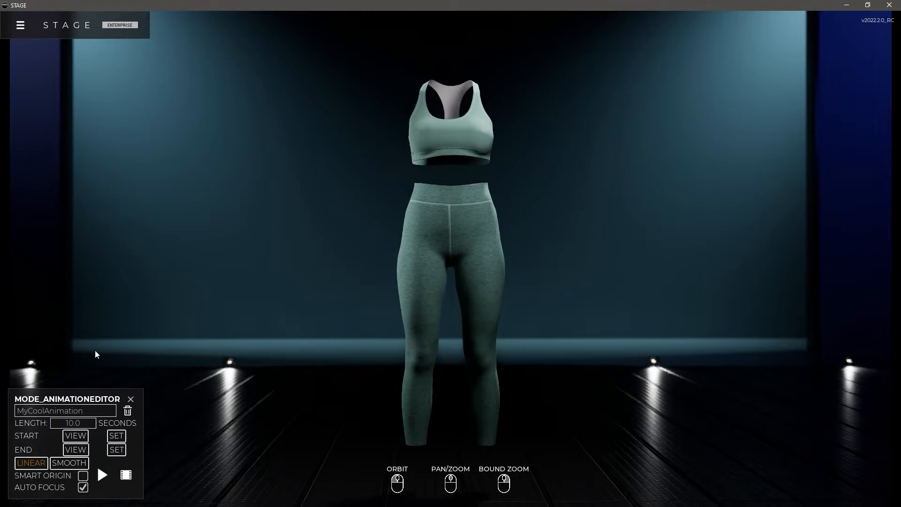
Render MyCoolAnimation as a local 1920 x 1080 movie at 60 FPS named TT.mp4, and close the animation editor
click(125, 474)
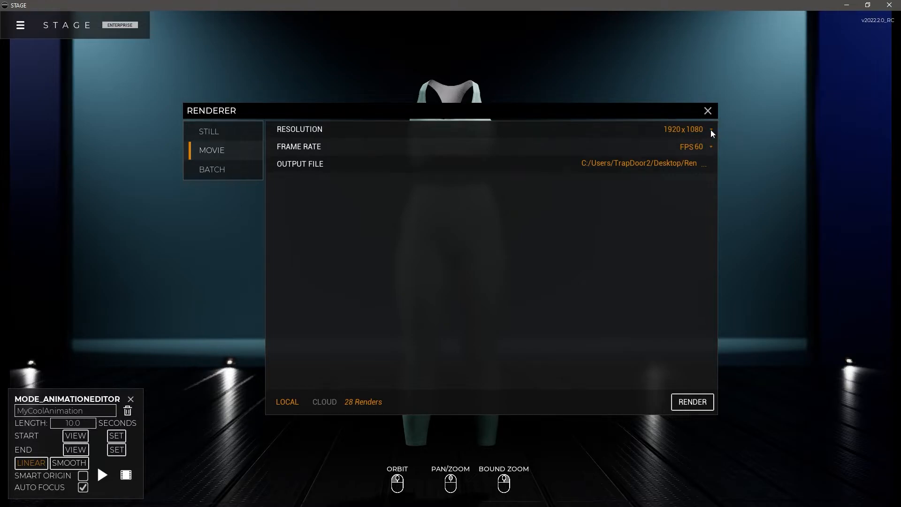
click(706, 169)
text(TT)
click(691, 403)
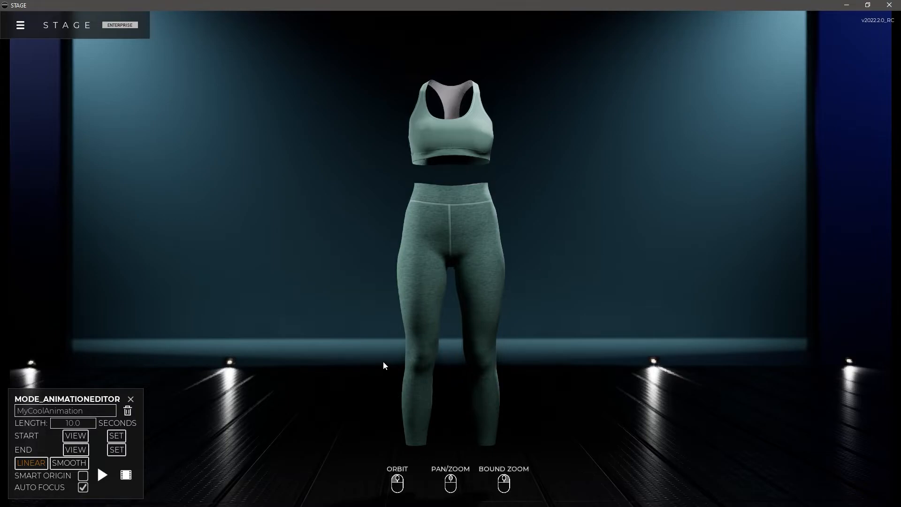
click(131, 399)
Create a new animation named CoolHero2 with a length of 8 seconds
click(20, 25)
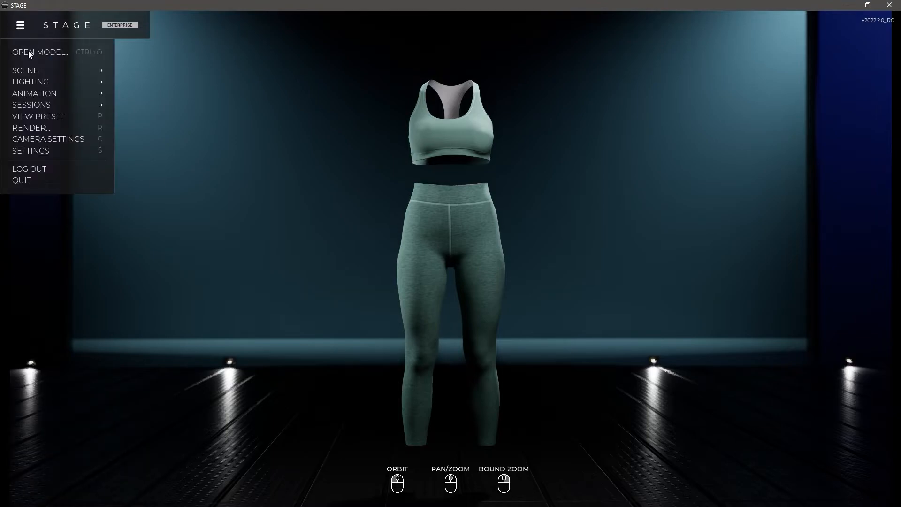
click(28, 94)
click(165, 94)
click(64, 409)
key(BackSpace)
text(CoolHeor)
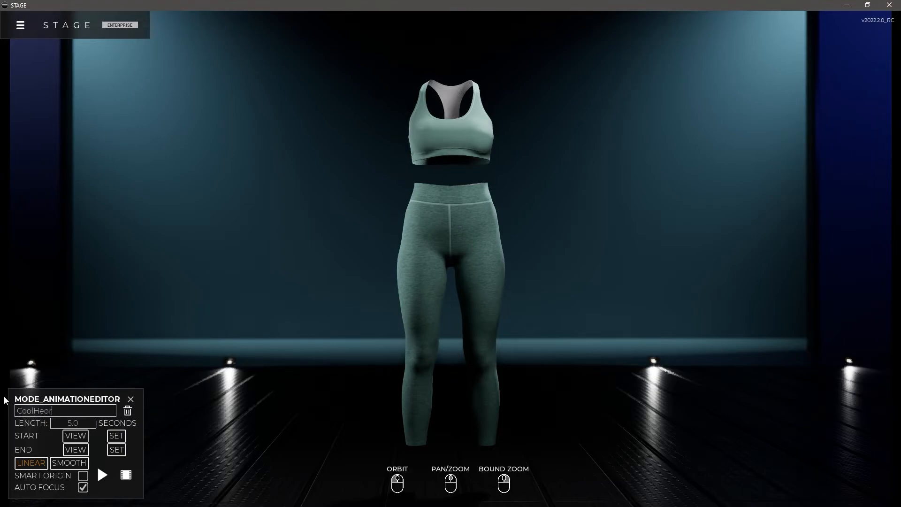
key(BackSpace)
key(BackSpace)
text(ro2)
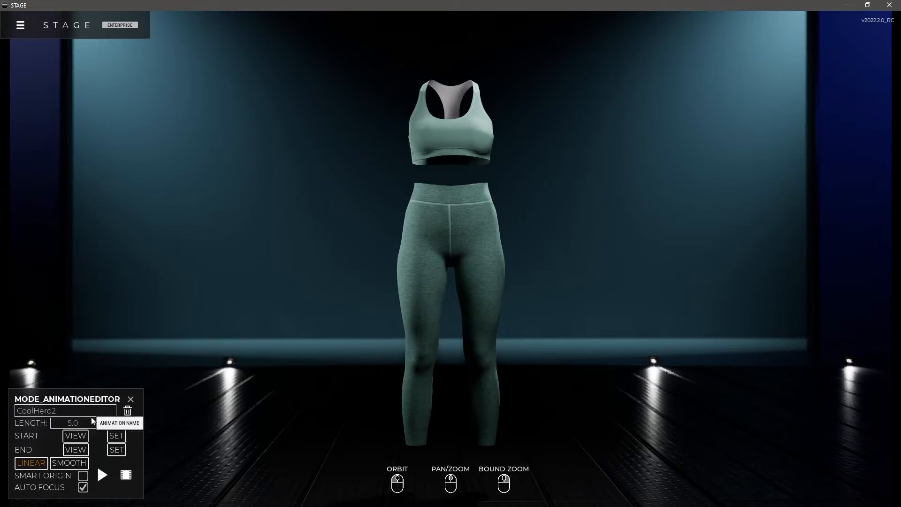
drag(81, 421, 67, 420)
text(8)
key(Return)
Frame a low-angle close-up of the leggings' lower legs and set it as the start view of CoolHero2
drag(467, 219, 356, 190)
scroll(441, 264, up, 5)
middle_drag(440, 264, 446, 239)
scroll(449, 253, up, 4)
middle_drag(458, 287, 520, 210)
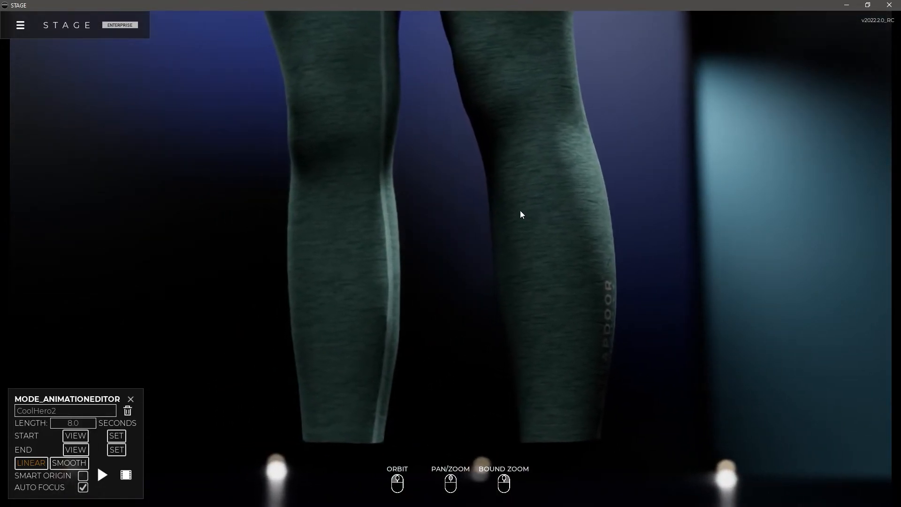
click(116, 437)
Set a full-outfit three-quarter view from slightly above as the end view of CoolHero2, and preview the animation
scroll(513, 251, down, 2)
scroll(443, 300, down, 8)
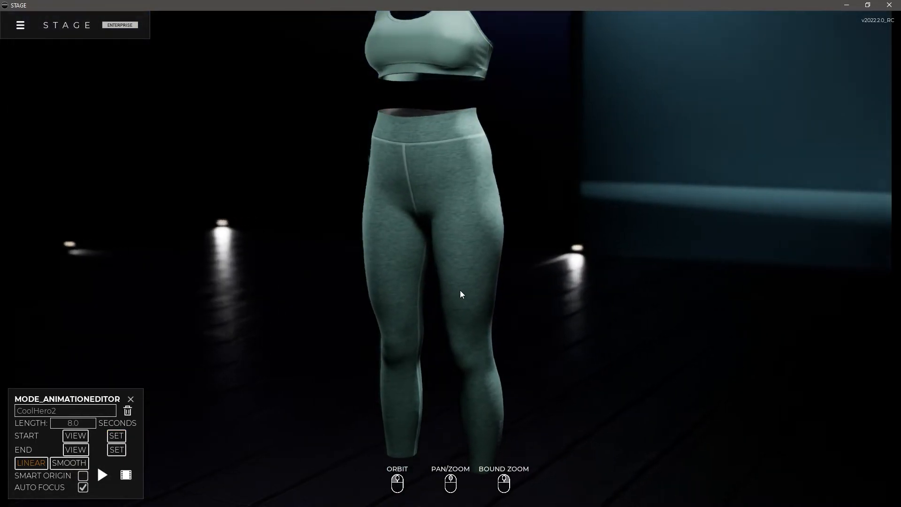
drag(461, 295, 481, 277)
middle_drag(482, 279, 479, 288)
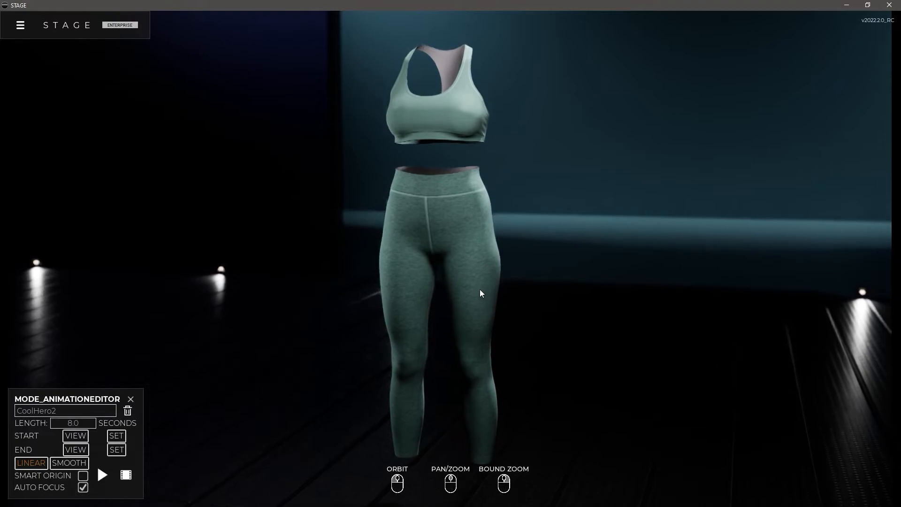
drag(479, 301, 577, 300)
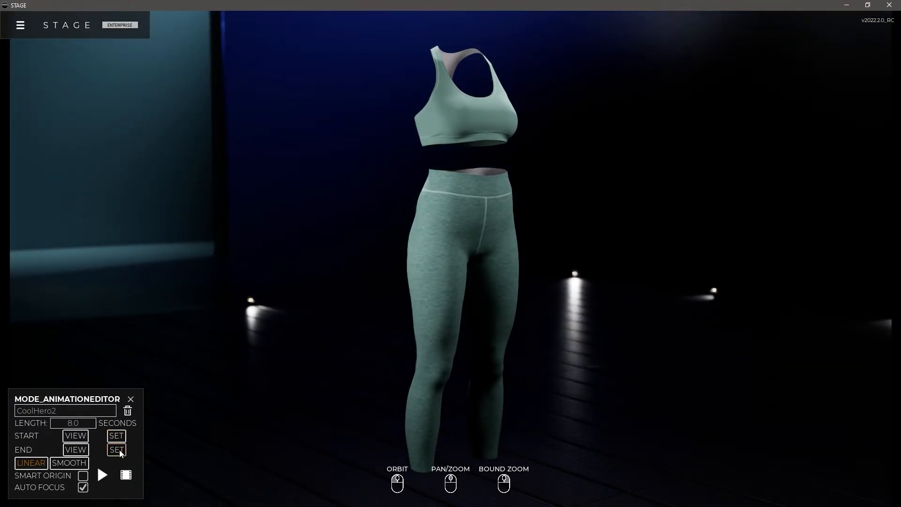
click(103, 475)
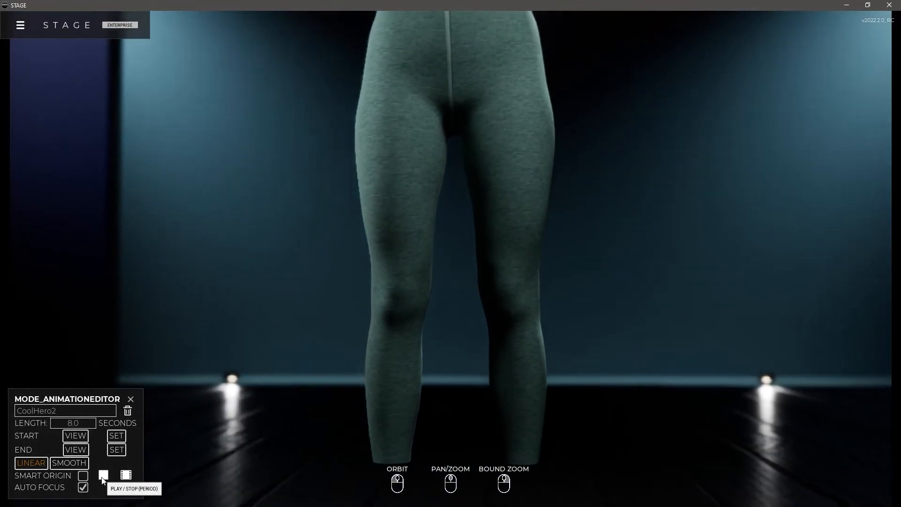
click(102, 475)
Render the CoolHero2 animation as a local 1920 x 1080 movie at 60 FPS, saved as CoolHero in the Desktop Renders folder
click(142, 476)
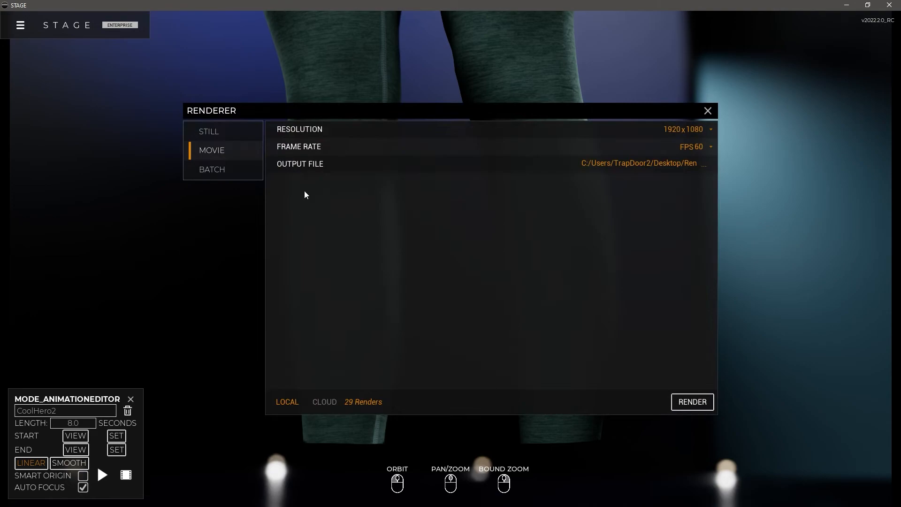
click(706, 167)
key(Return)
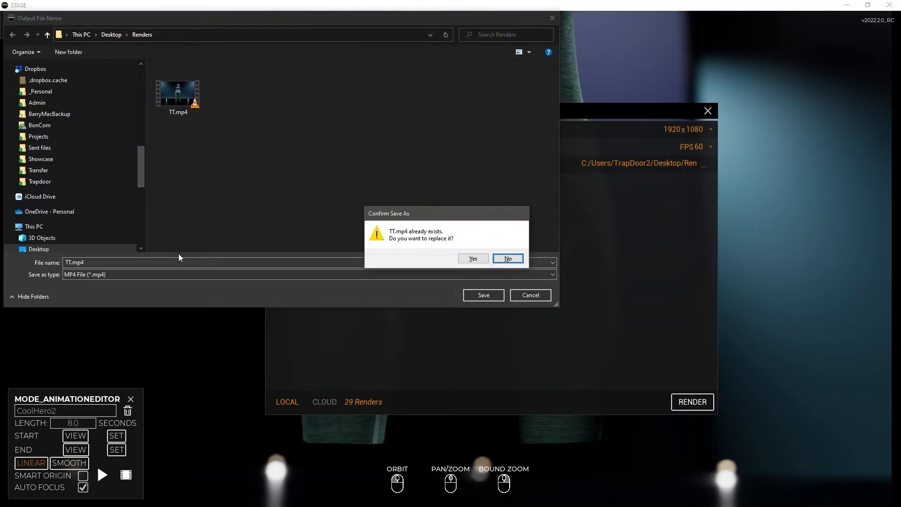
click(508, 258)
text(CoolHero)
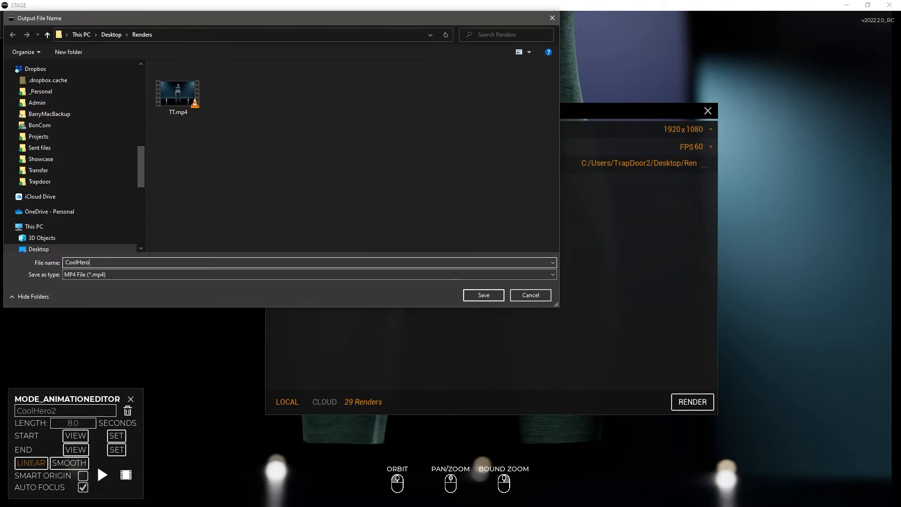
key(Return)
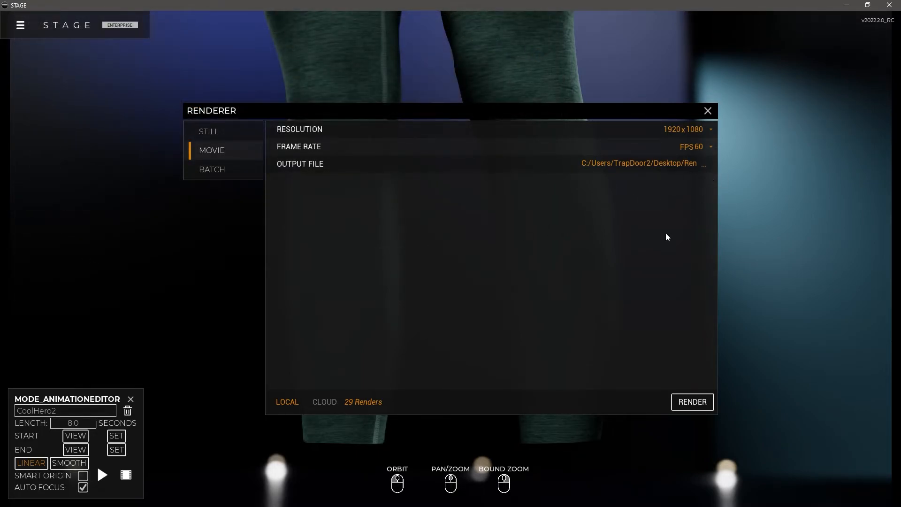
click(690, 402)
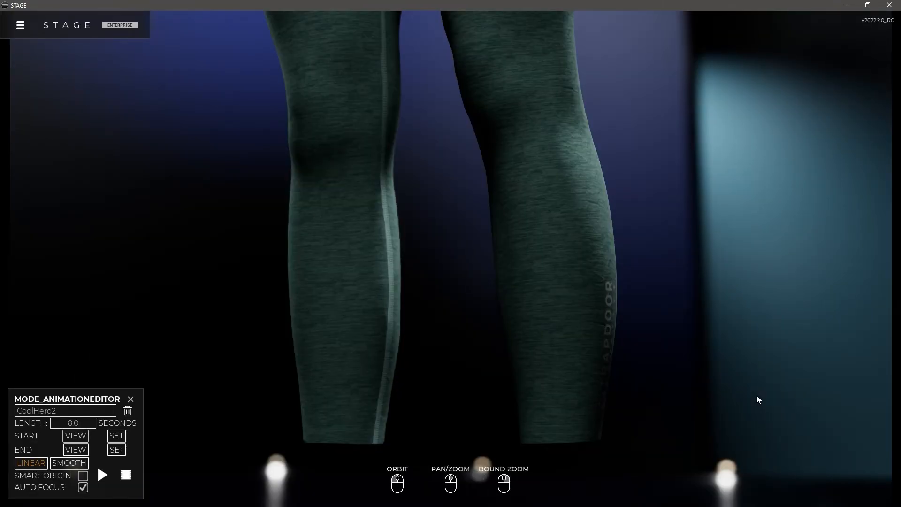
Close the animation editor and bring the whole outfit back into a full-length front view
drag(619, 374, 527, 292)
scroll(527, 289, down, 3)
middle_drag(507, 214, 472, 321)
drag(472, 321, 482, 250)
scroll(483, 251, down, 2)
middle_drag(502, 222, 509, 256)
drag(509, 255, 483, 245)
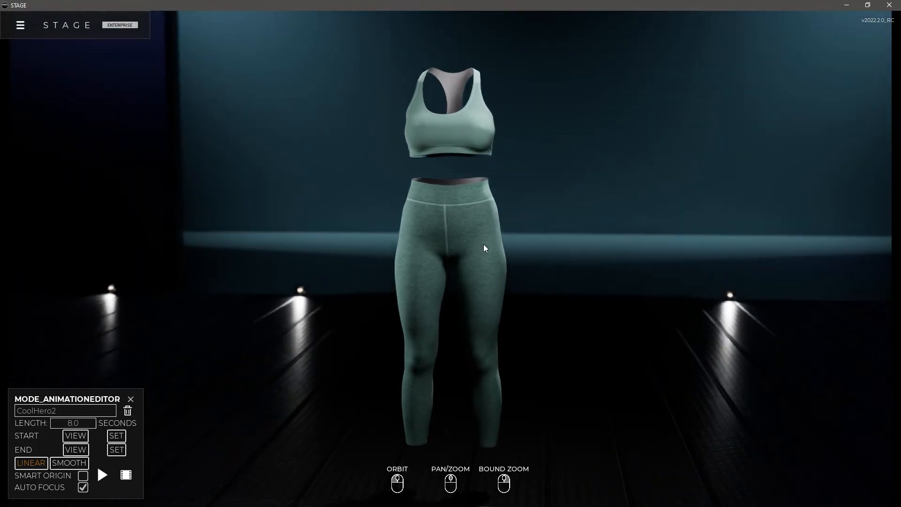
click(130, 399)
drag(447, 330, 485, 283)
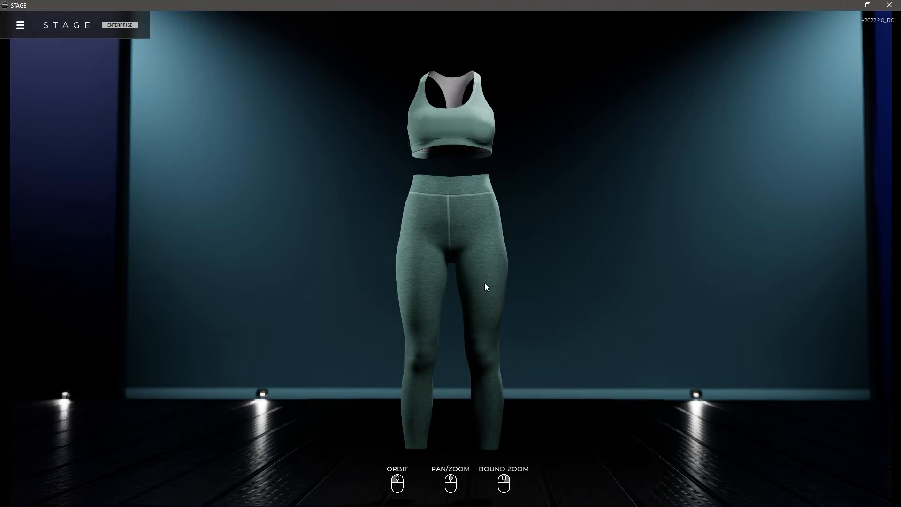
drag(485, 285, 493, 288)
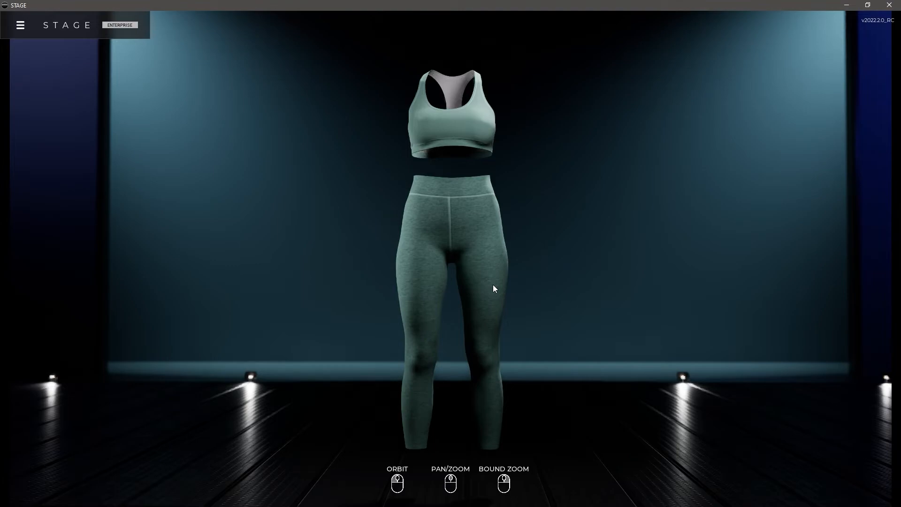
Open the renderer's batch list and add a new Still job named MyCoolRender
click(21, 26)
click(33, 119)
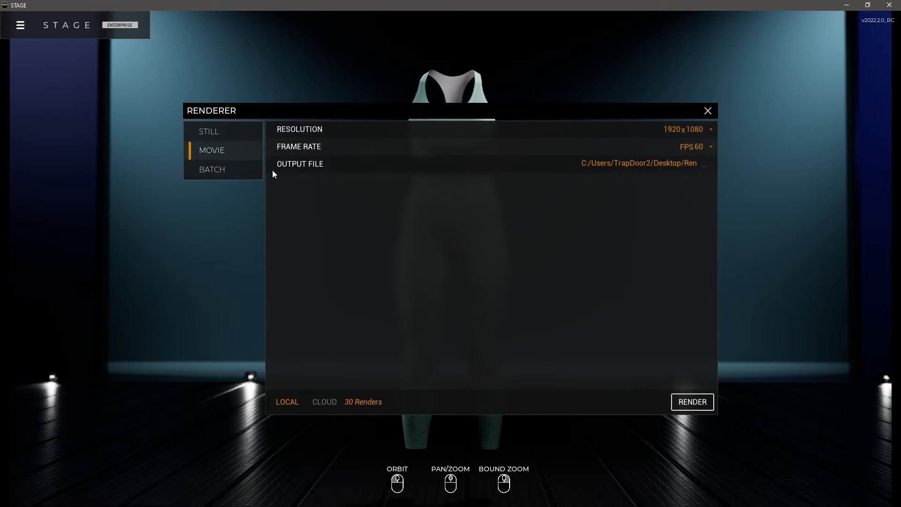
click(234, 174)
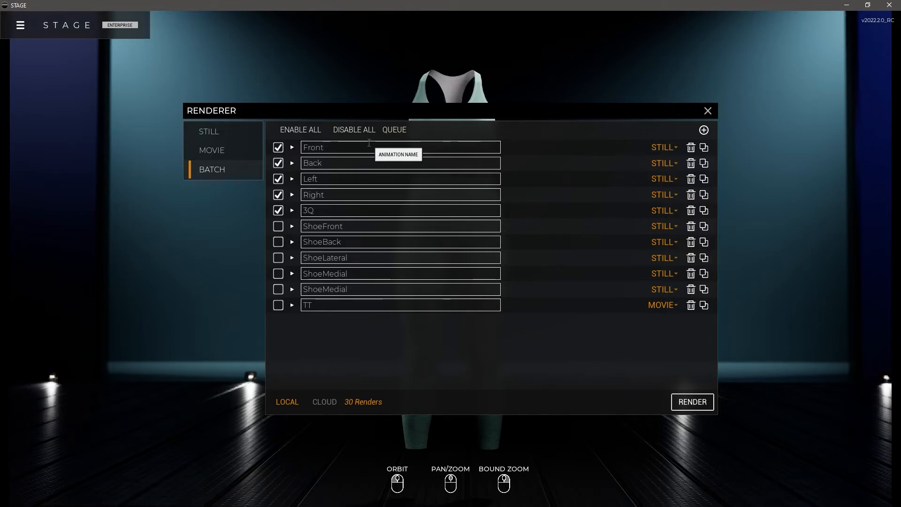
click(704, 130)
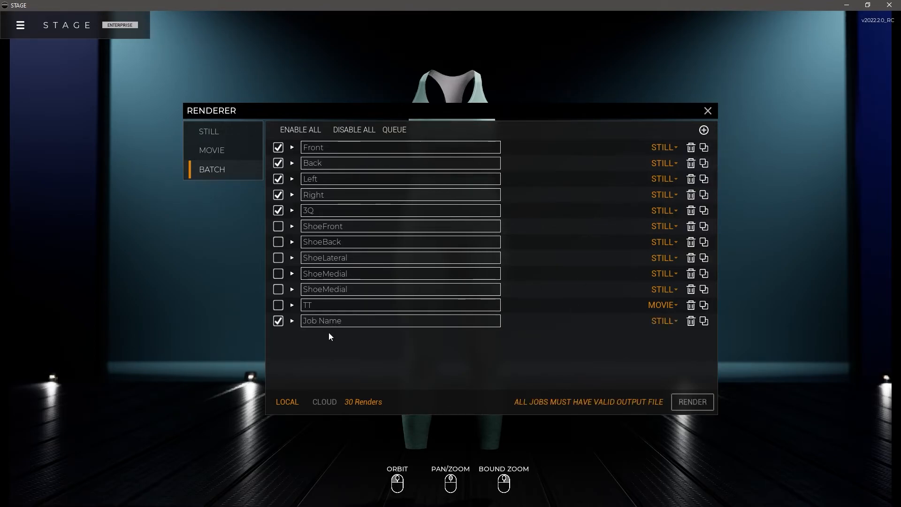
click(342, 322)
text(MyCoolRednerend)
click(658, 333)
Turn on Alpha Mask and Auto Frame for the MyCoolRender job, keeping its scene and lighting on Current
click(291, 321)
scroll(377, 364, down, 2)
scroll(588, 320, down, 1)
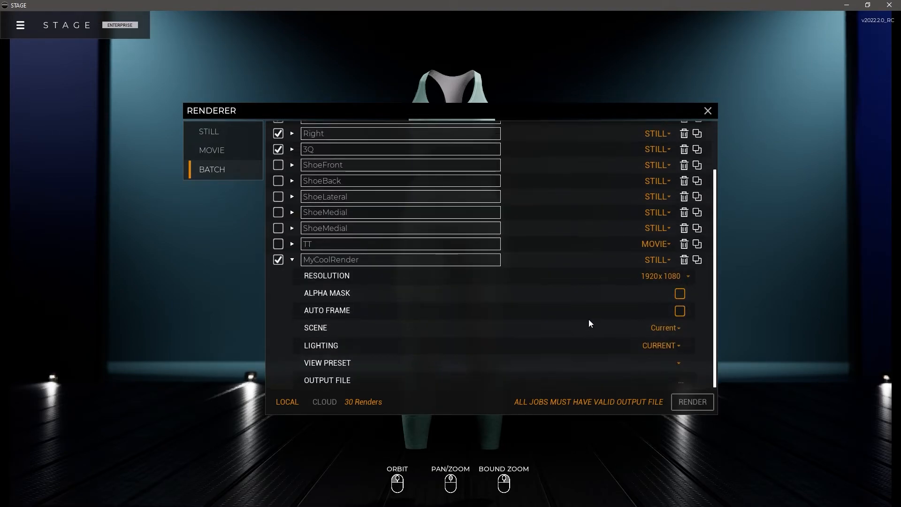
click(679, 294)
click(679, 311)
click(666, 327)
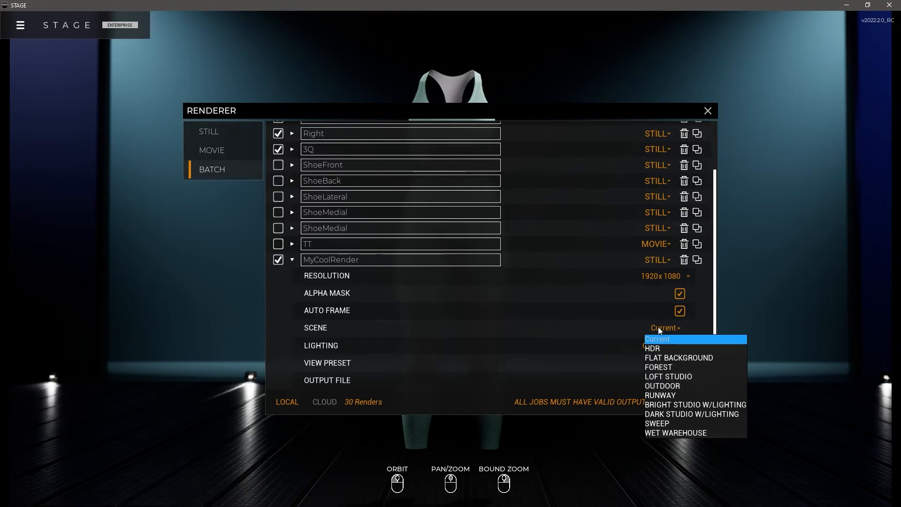
click(658, 326)
click(661, 345)
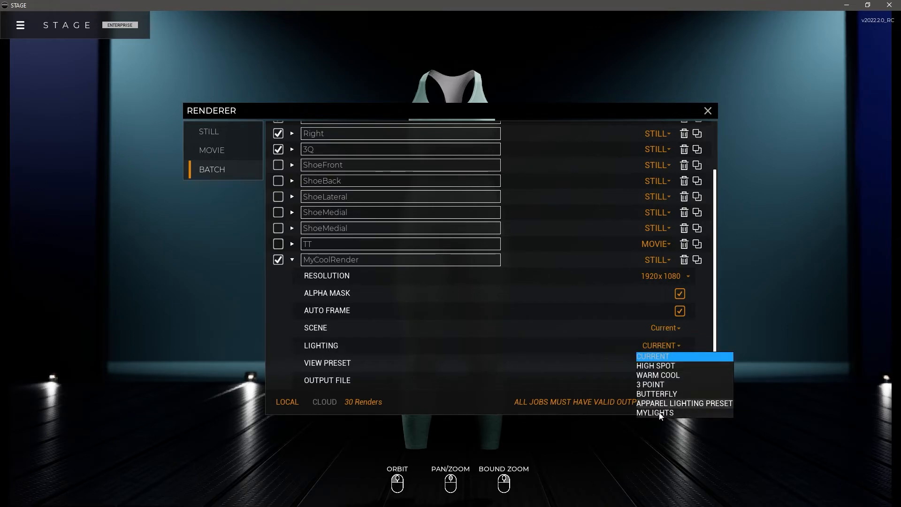
click(662, 345)
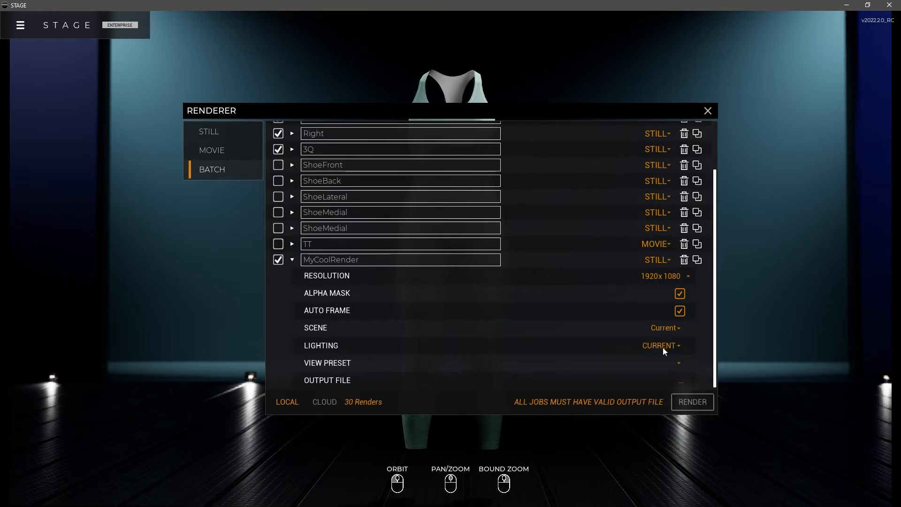
Assign the LEGBOTTOM view preset to MyCoolRender and set its output to a PNG named test in the Desktop Renders folder
click(673, 362)
scroll(686, 329, down, 10)
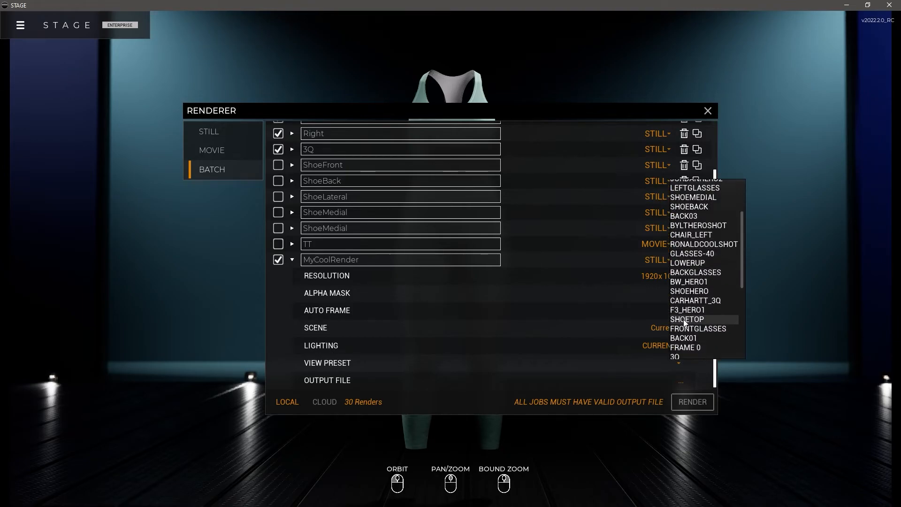
scroll(686, 326, down, 2)
click(711, 346)
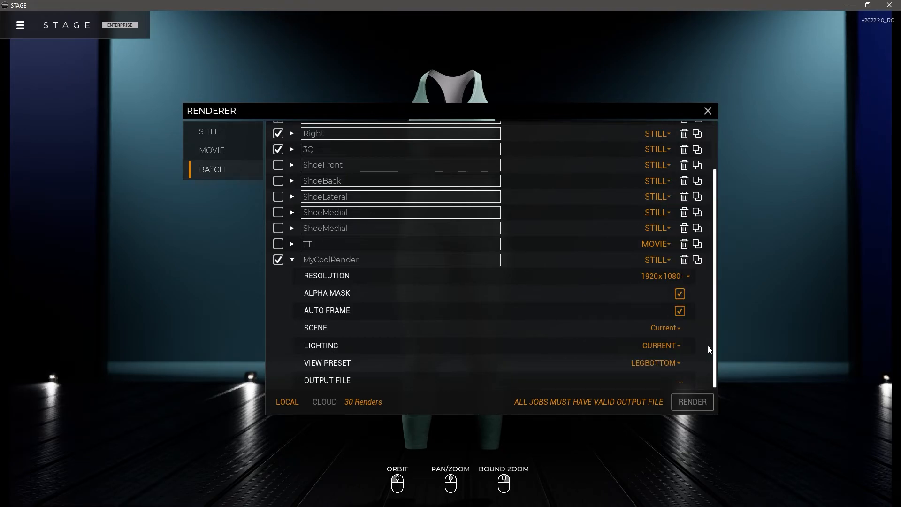
click(632, 364)
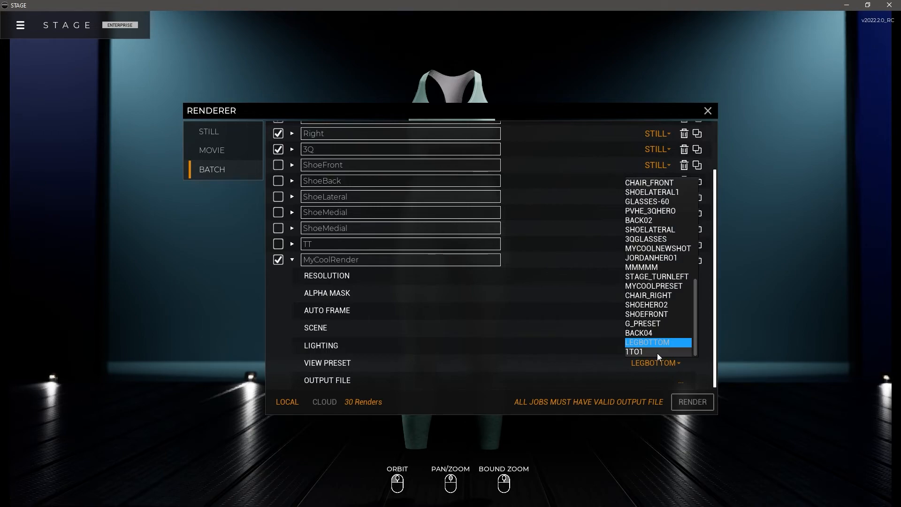
click(664, 347)
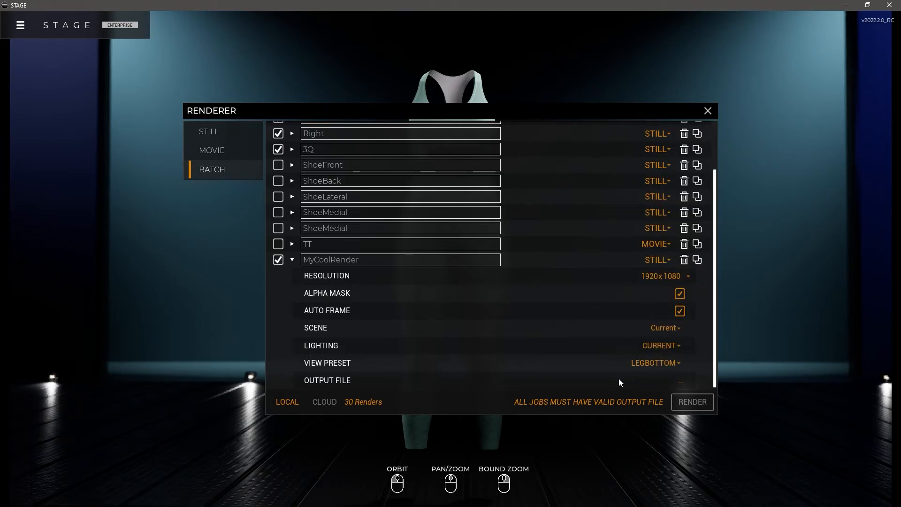
click(681, 382)
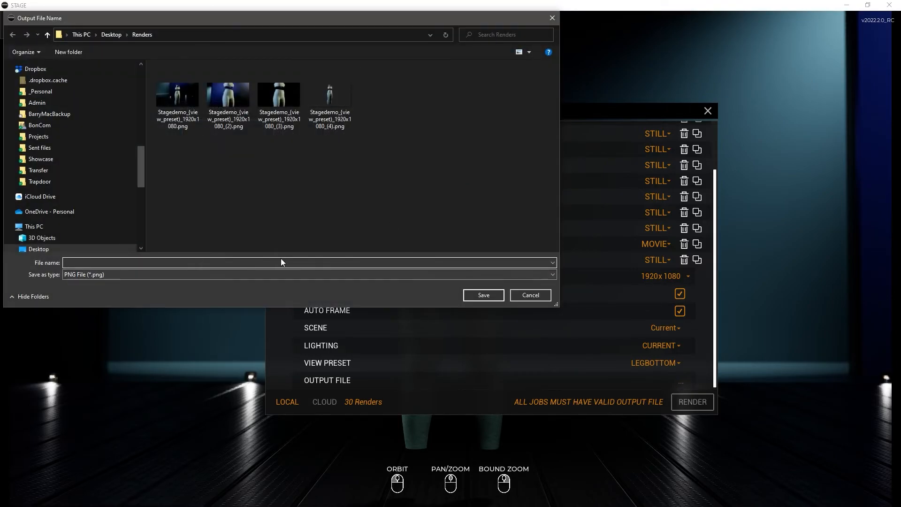
text(test)
key(Return)
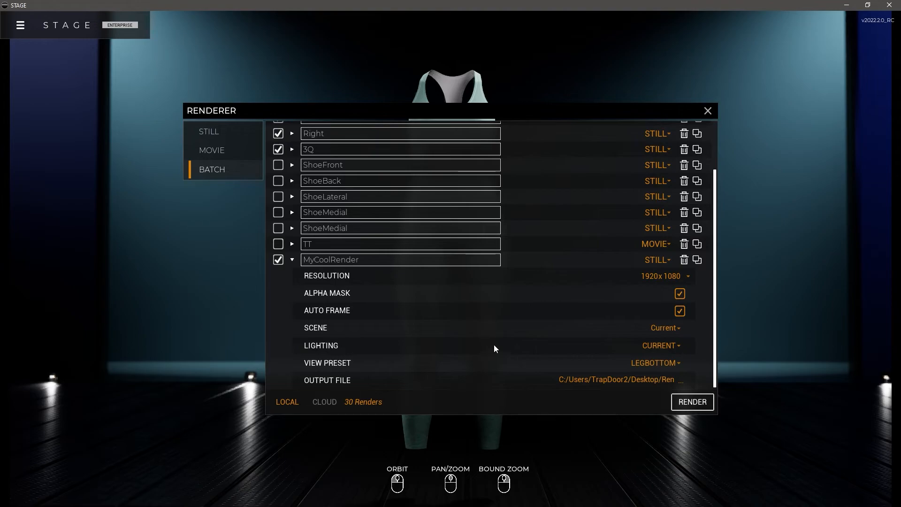
Collapse the MyCoolRender job and review the settings of the Front and Back jobs
click(292, 260)
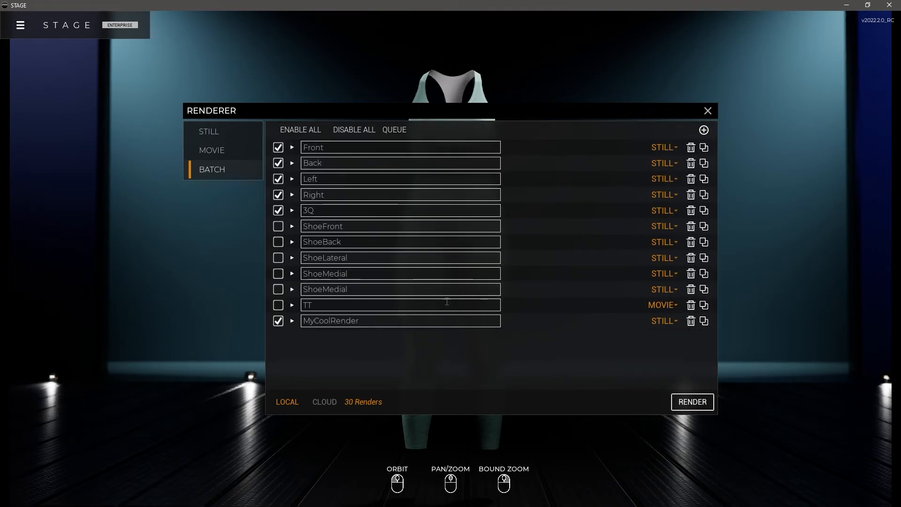
click(291, 148)
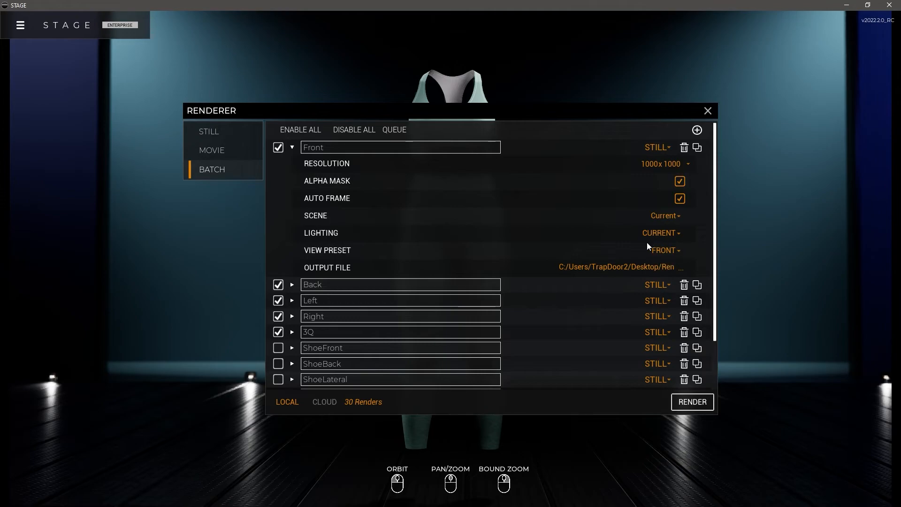
click(292, 147)
click(292, 163)
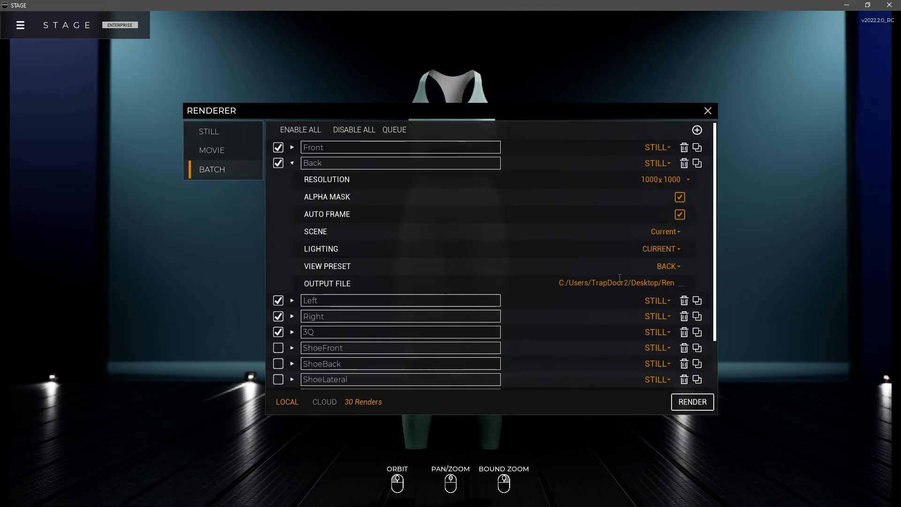
click(291, 163)
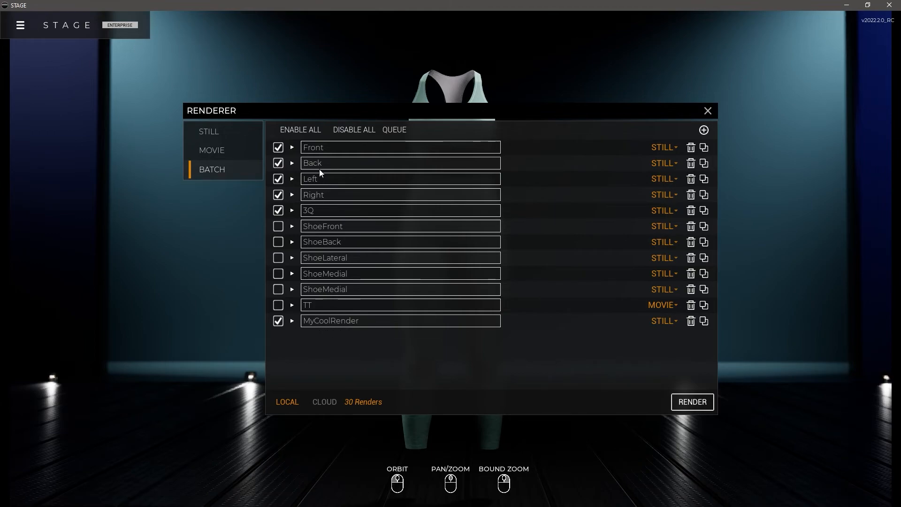
Render the enabled batch jobs locally and check the exported images in the Renders folder
click(692, 402)
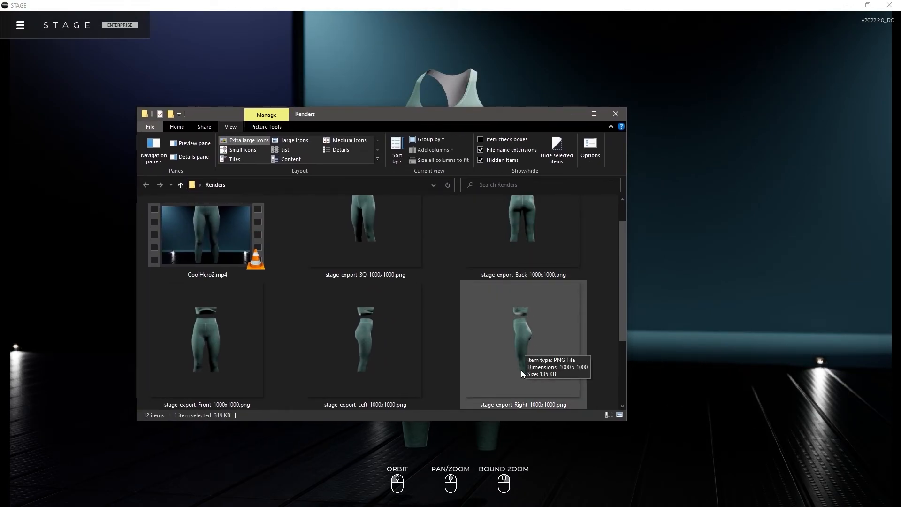
drag(539, 115, 680, 92)
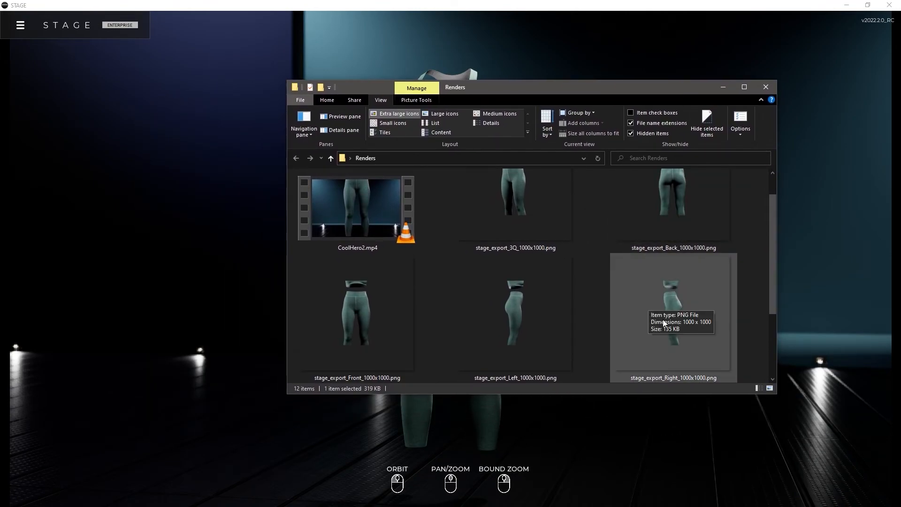
click(676, 65)
Open the camera settings, try the 1:1 aspect ratio, and set the aspect ratio to Off
key(c)
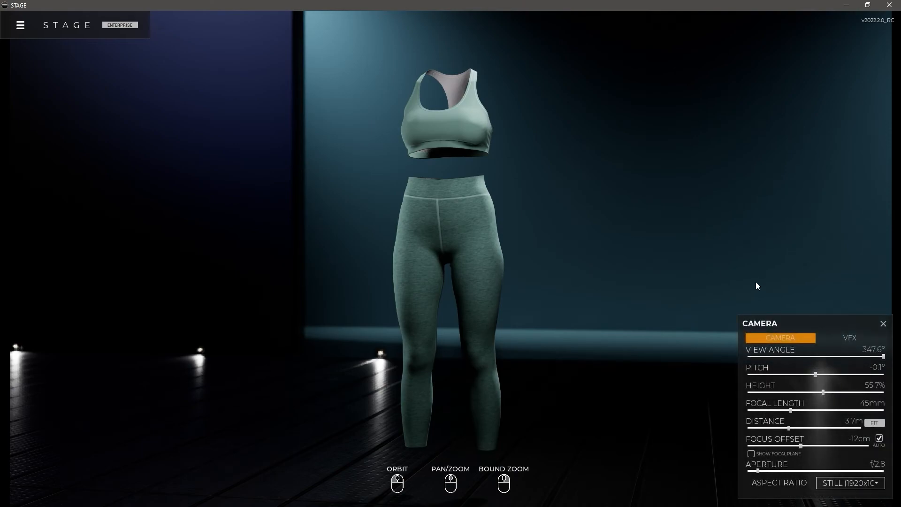
click(855, 484)
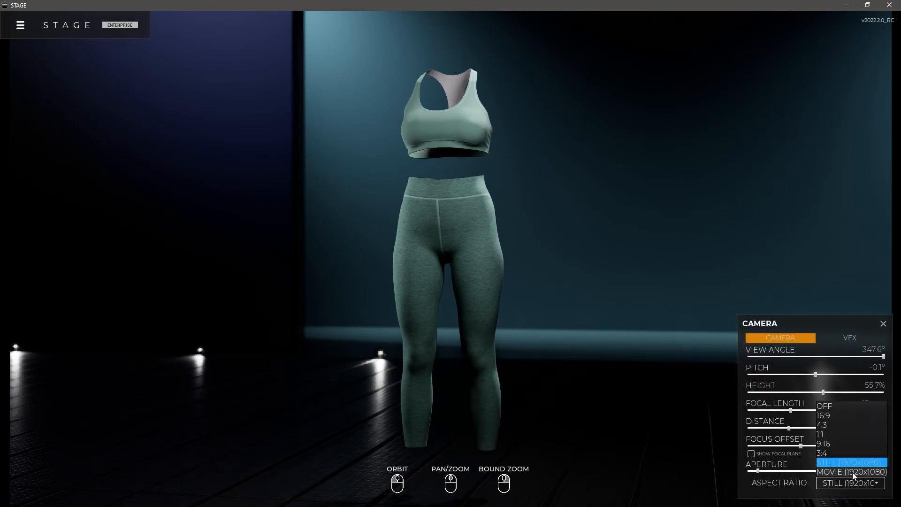
click(824, 432)
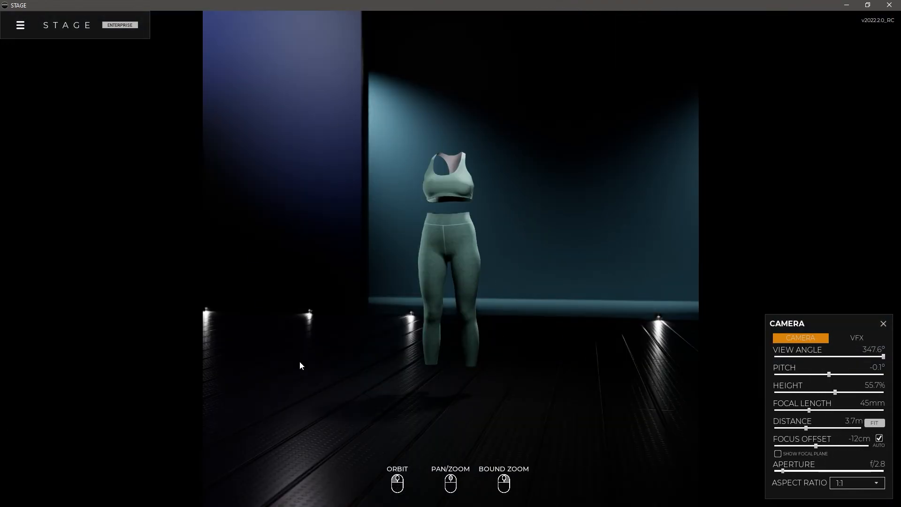
click(854, 485)
click(850, 463)
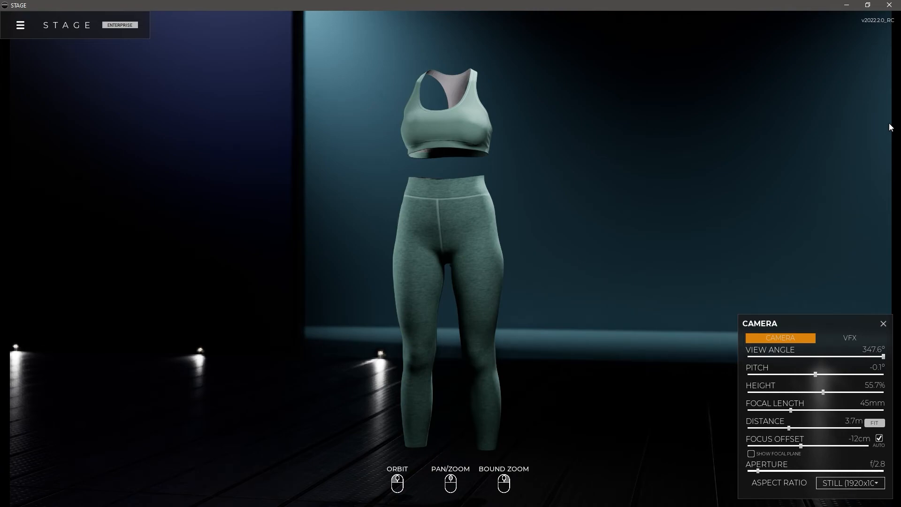
click(839, 484)
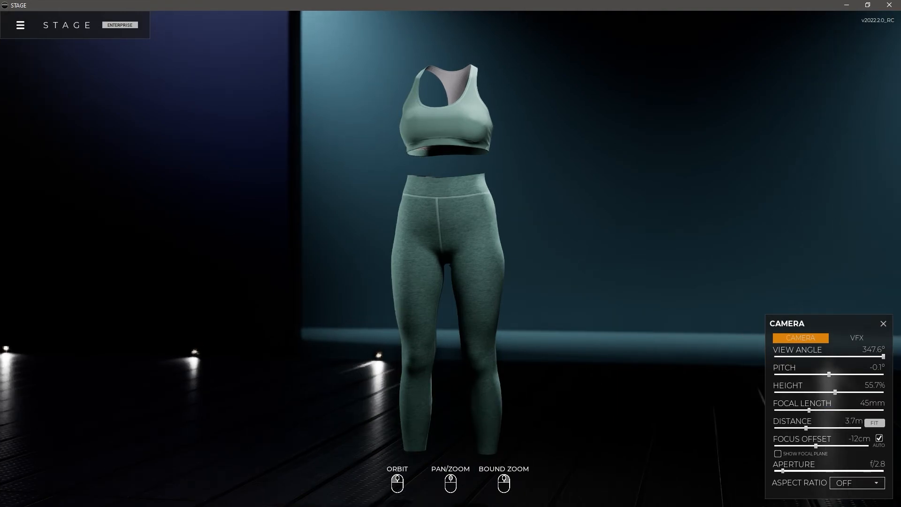
Switch to the Renders folder in File Explorer and delete the 3Q, Back, Front, Left and Right stage_export images
key(alt+Tab)
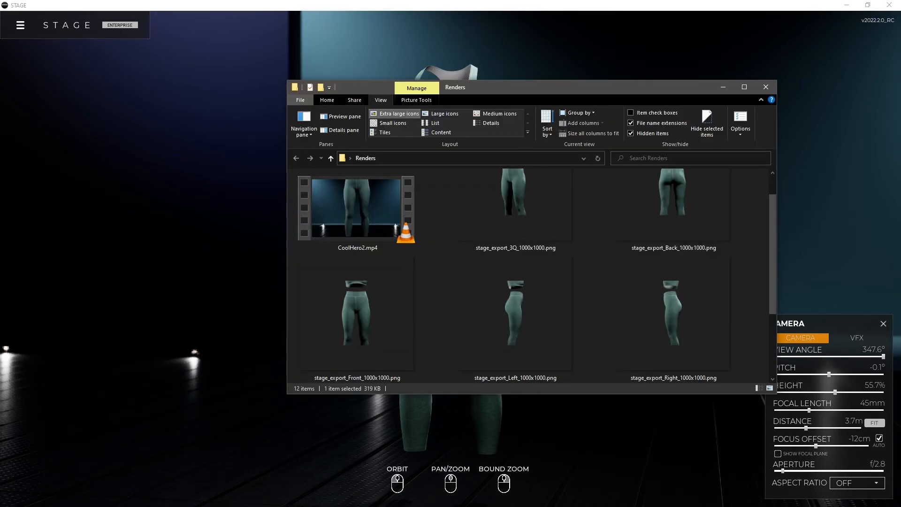
click(511, 312)
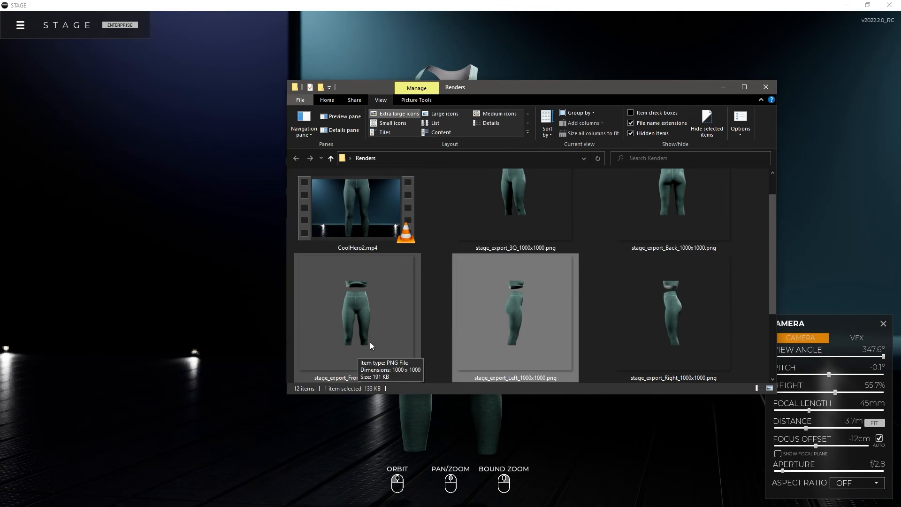
scroll(515, 275, up, 1)
click(516, 272)
scroll(633, 258, up, 5)
scroll(645, 274, down, 6)
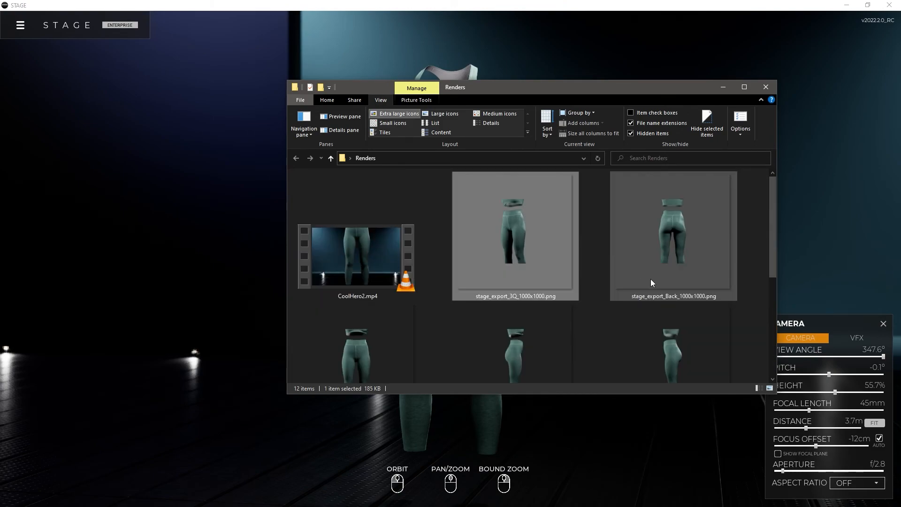
shift+click(672, 310)
key(Delete)
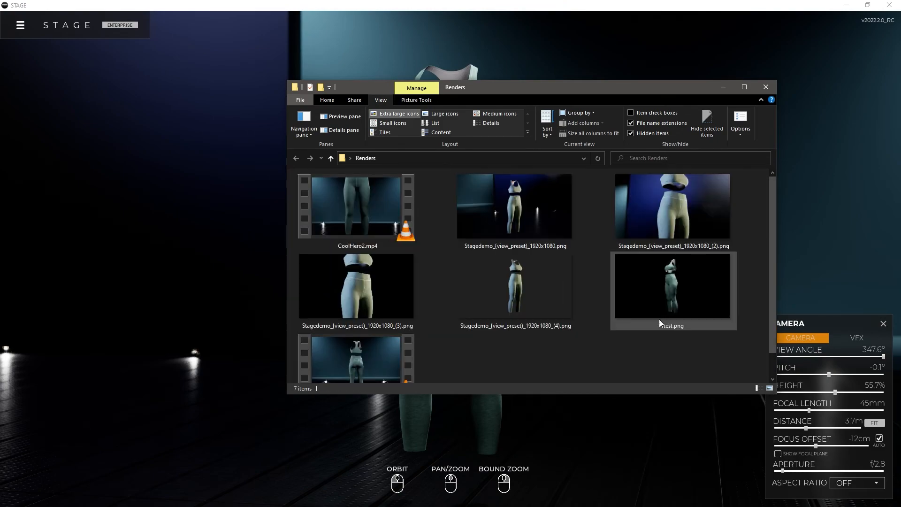
Delete Stagedemo_(view_preset)_1920x1080_(4).png and move the folder window out of the way
click(536, 296)
key(Delete)
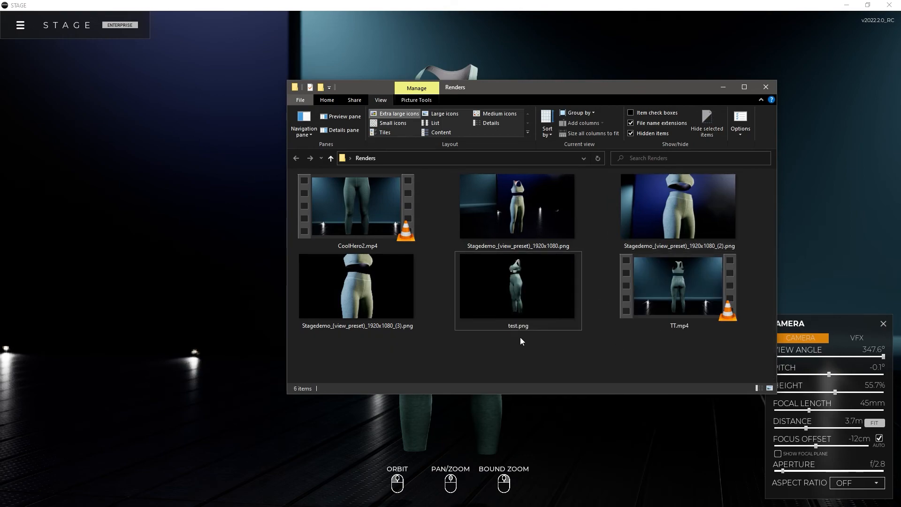
drag(679, 90, 784, 0)
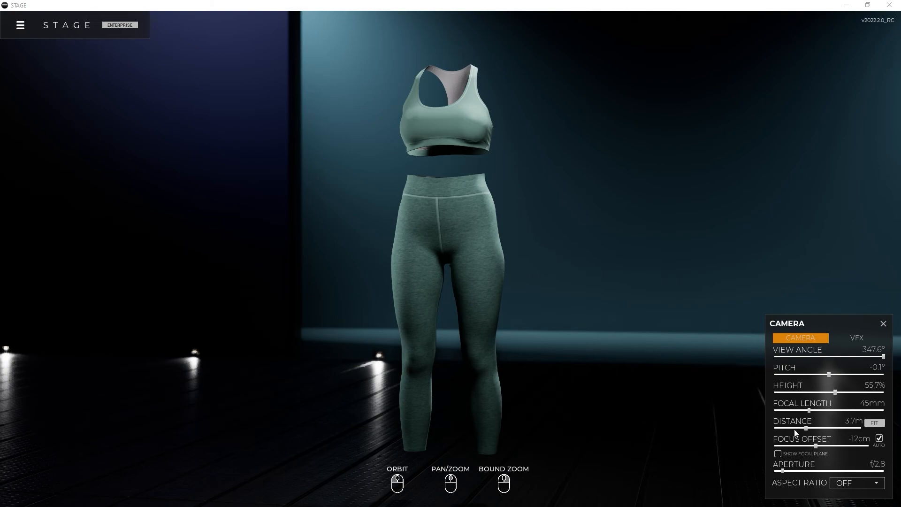
Check the aspect ratio options, leaving it Off, and run the local batch render of the enabled jobs again
click(855, 486)
click(855, 485)
click(855, 485)
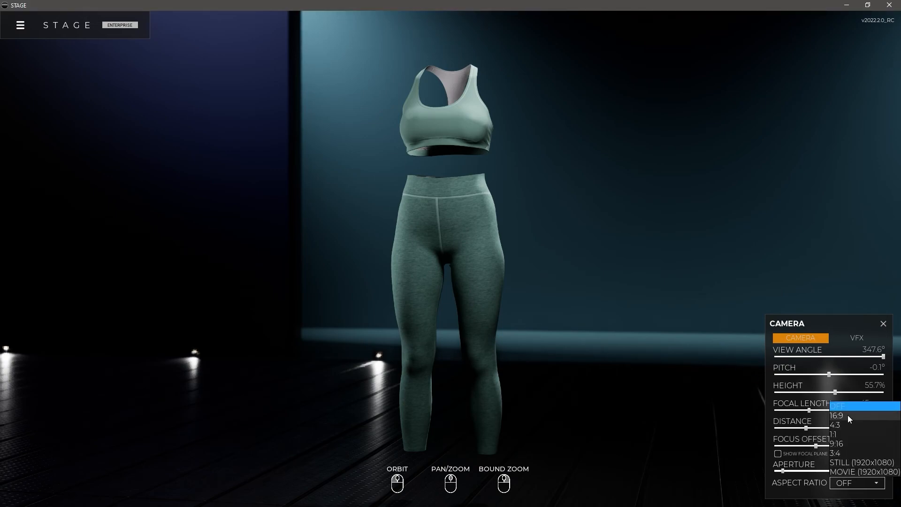
click(853, 477)
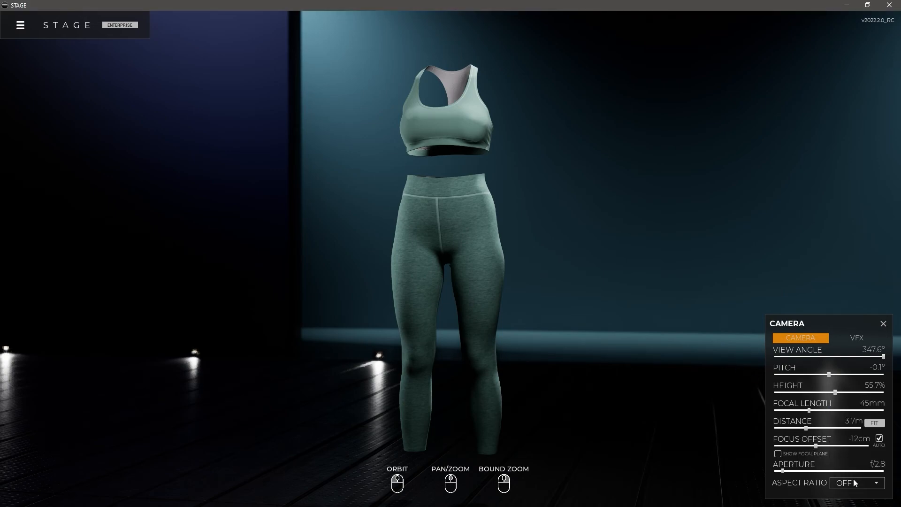
click(20, 25)
click(32, 128)
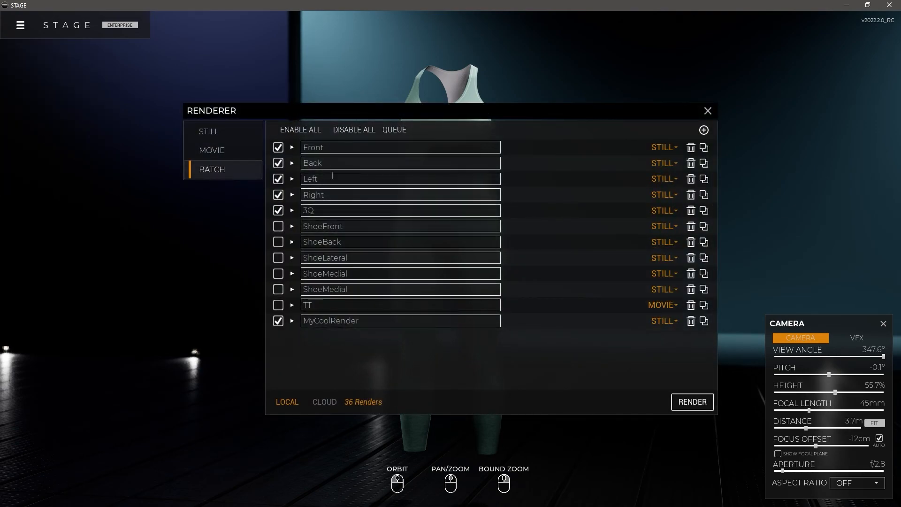
click(698, 403)
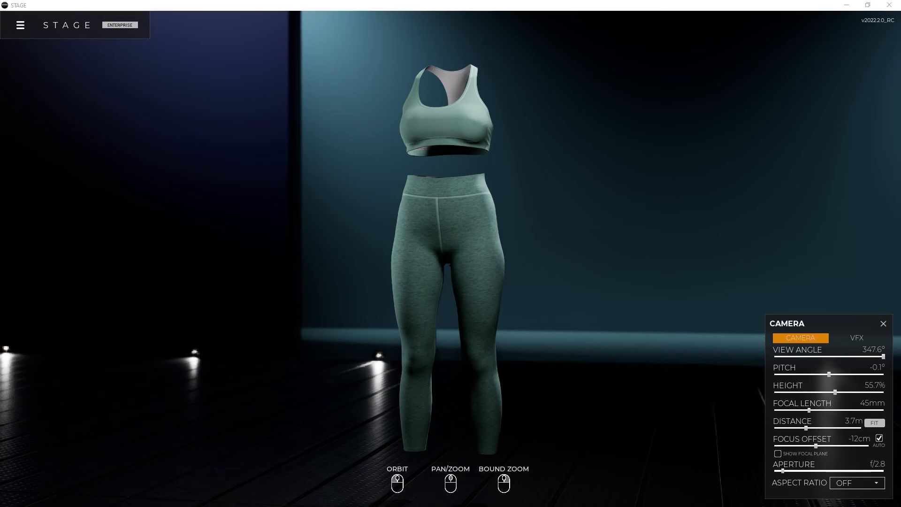
Bring the Renders folder back into view, examine the framing of the newly exported outfit images, and close the folder
drag(900, 0, 421, 104)
scroll(352, 258, up, 1)
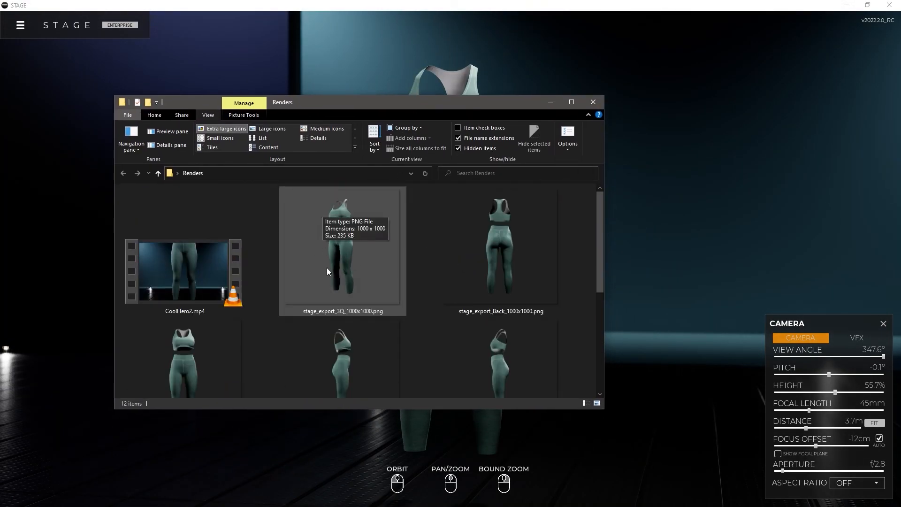
scroll(491, 244, down, 1)
scroll(497, 258, up, 1)
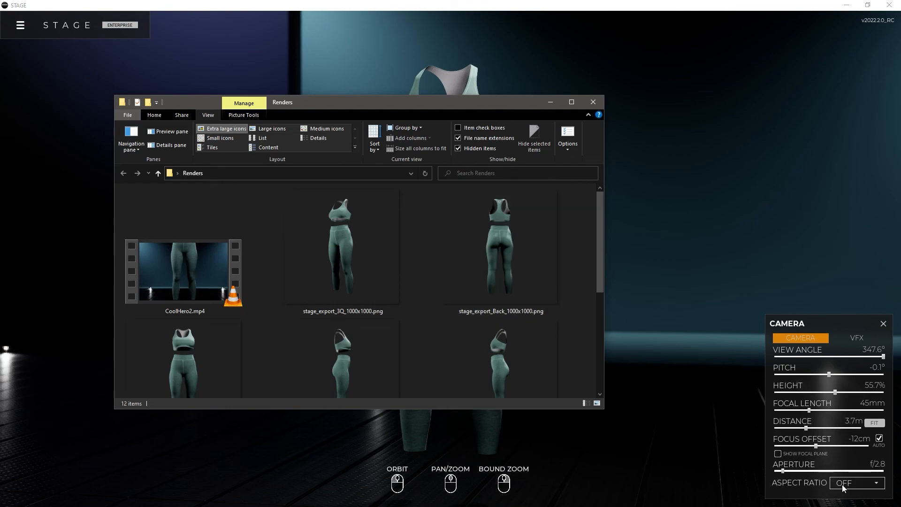
scroll(429, 267, down, 3)
scroll(430, 268, up, 3)
click(594, 102)
Close the camera settings and reopen the renderer's batch list
click(21, 26)
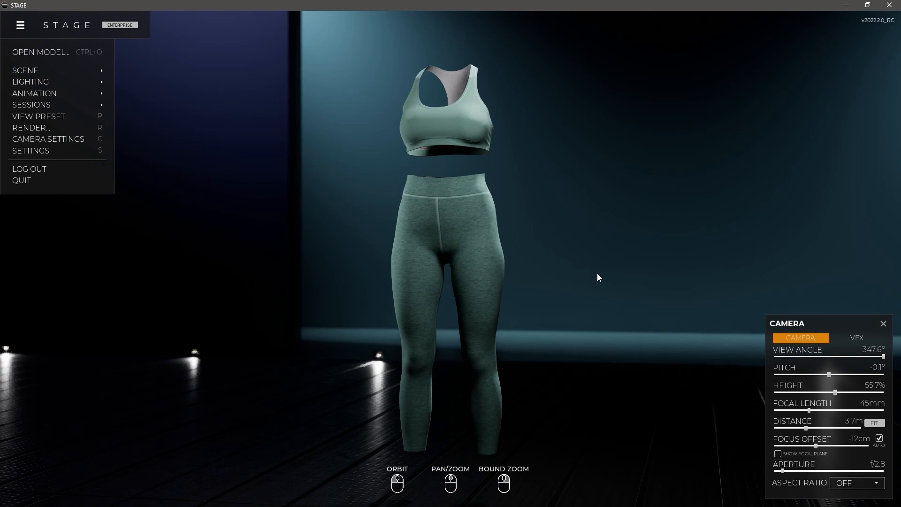
click(883, 324)
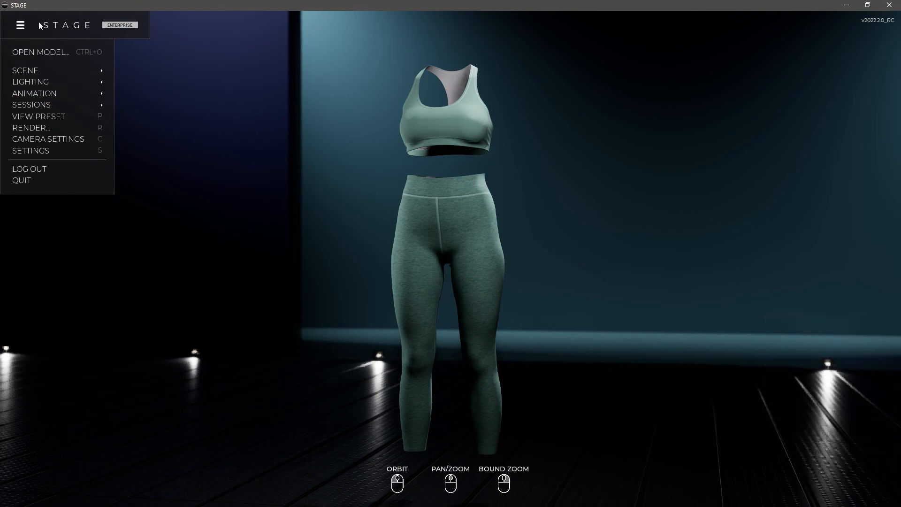
click(28, 128)
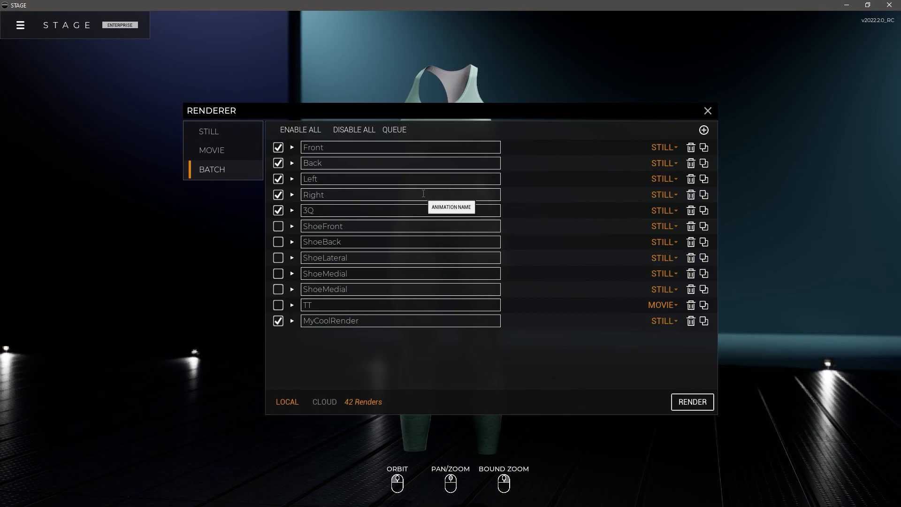
click(457, 113)
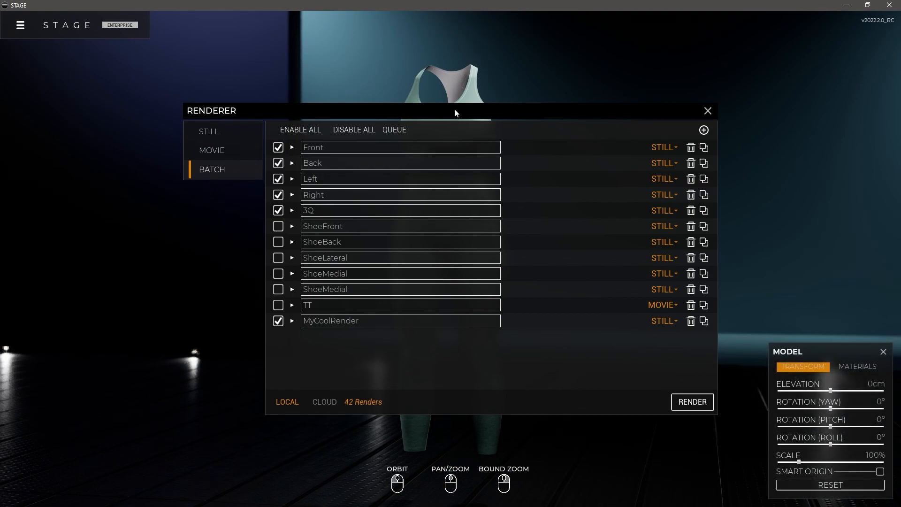